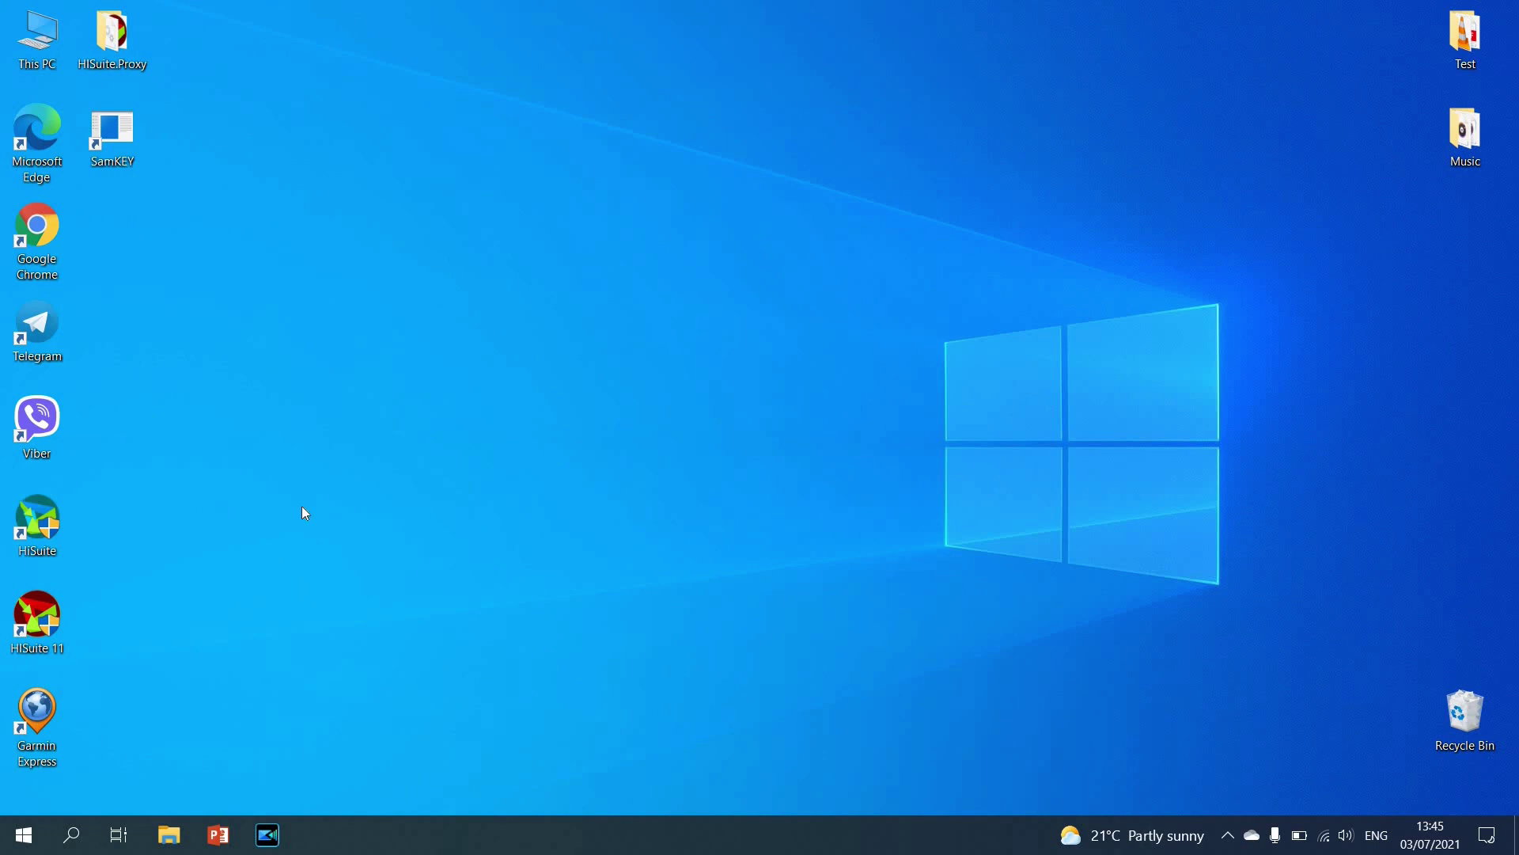
Open Google Chrome and go to the address bit.ly/3hAgMnh.
{"action": "double_click", "coordinate": [45, 236]}
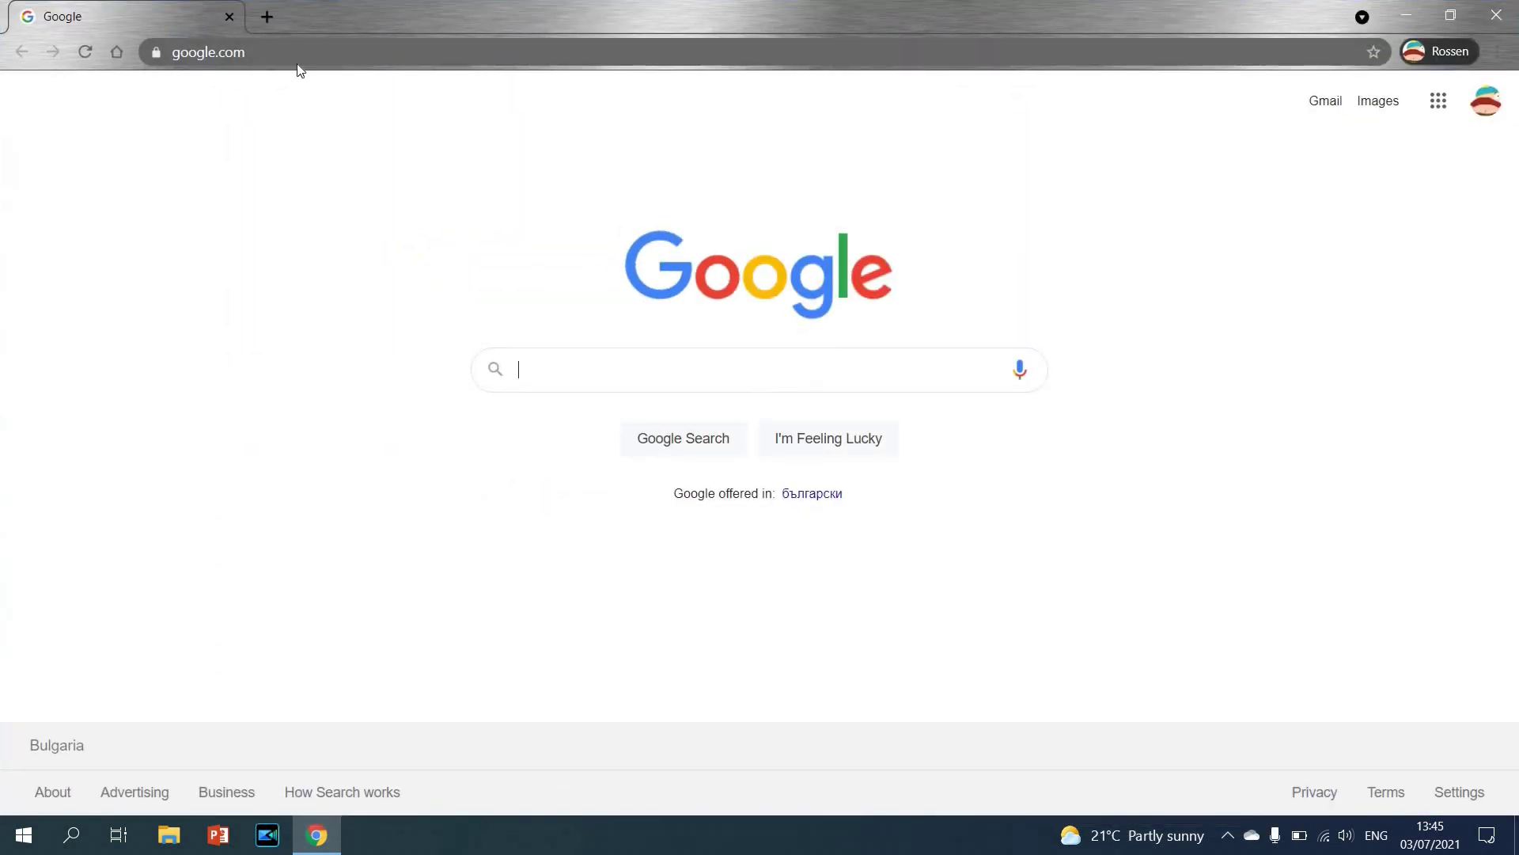
{"action": "left_click", "coordinate": [298, 61]}
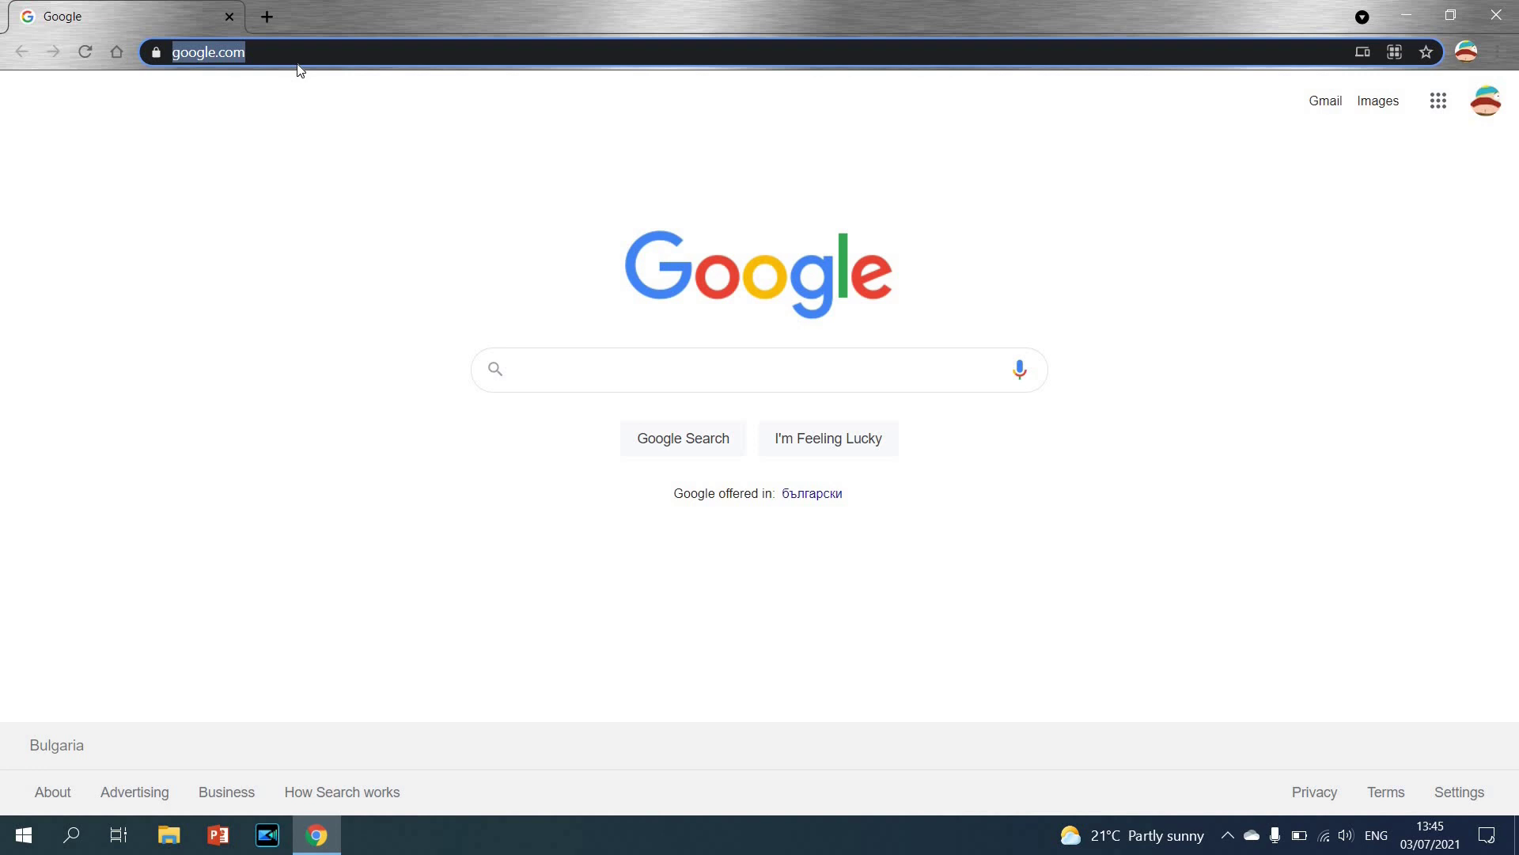
{"action": "type", "text": "bit.ly/3hAgMnh"}
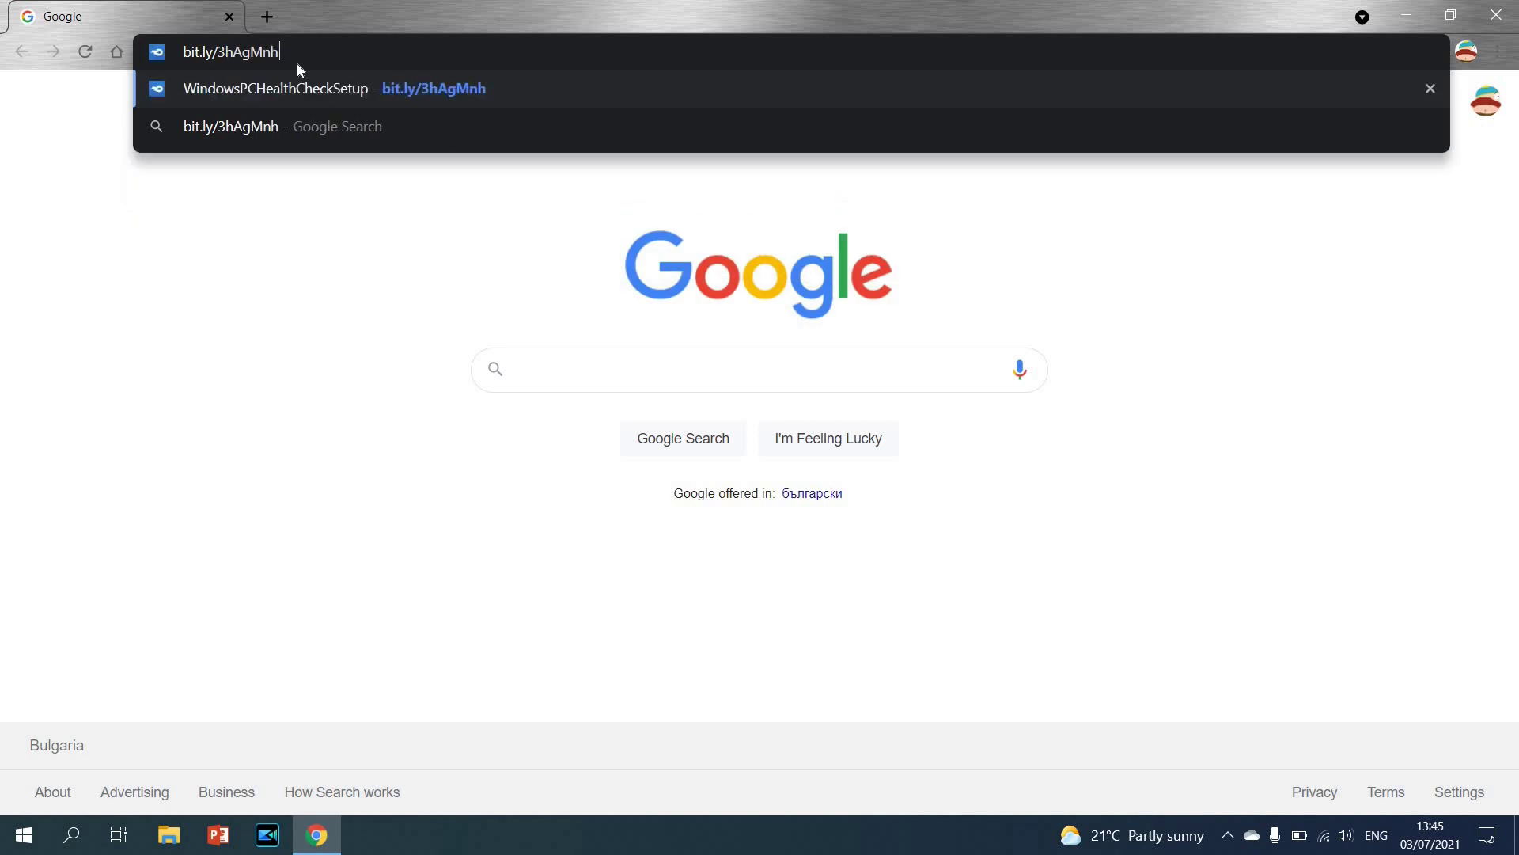
{"action": "key", "text": "Return"}
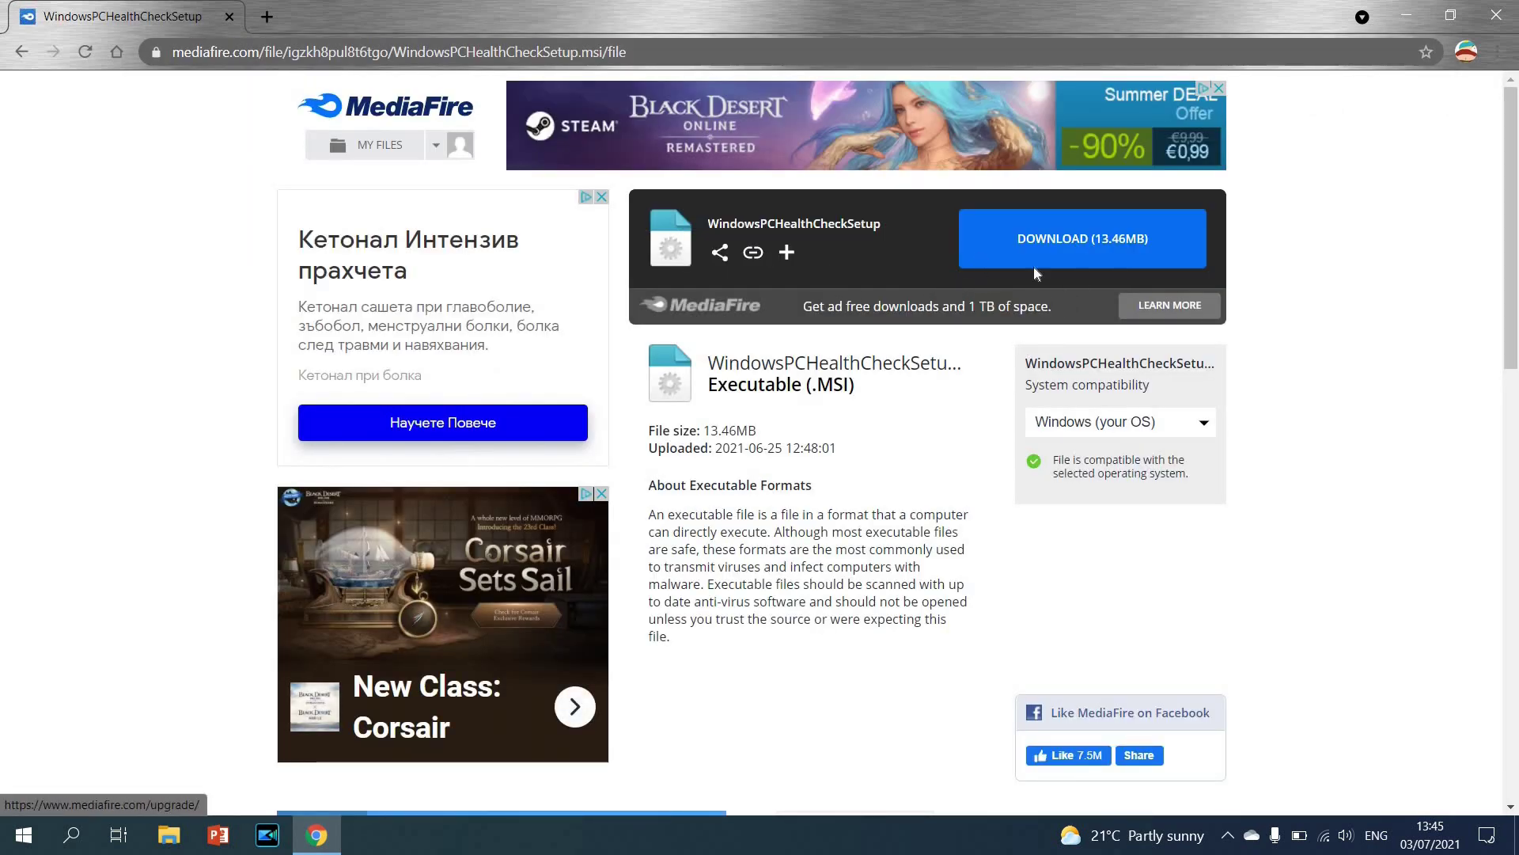
Download WindowsPCHealthCheckSetup.msi from the MediaFire page and save it to the Desktop.
{"action": "left_click", "coordinate": [1107, 249]}
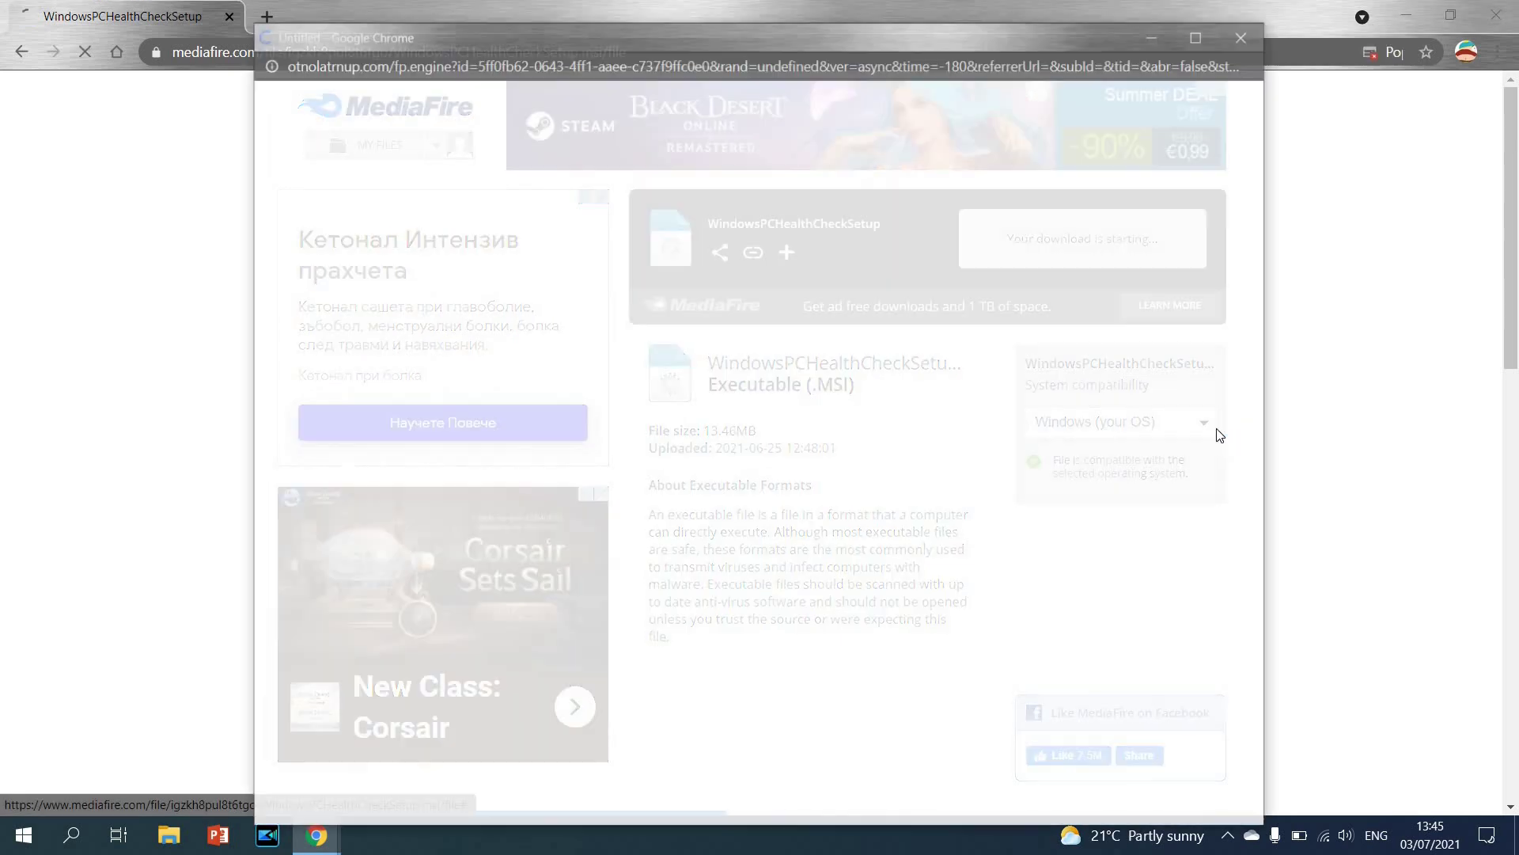
{"action": "left_click", "coordinate": [1269, 6]}
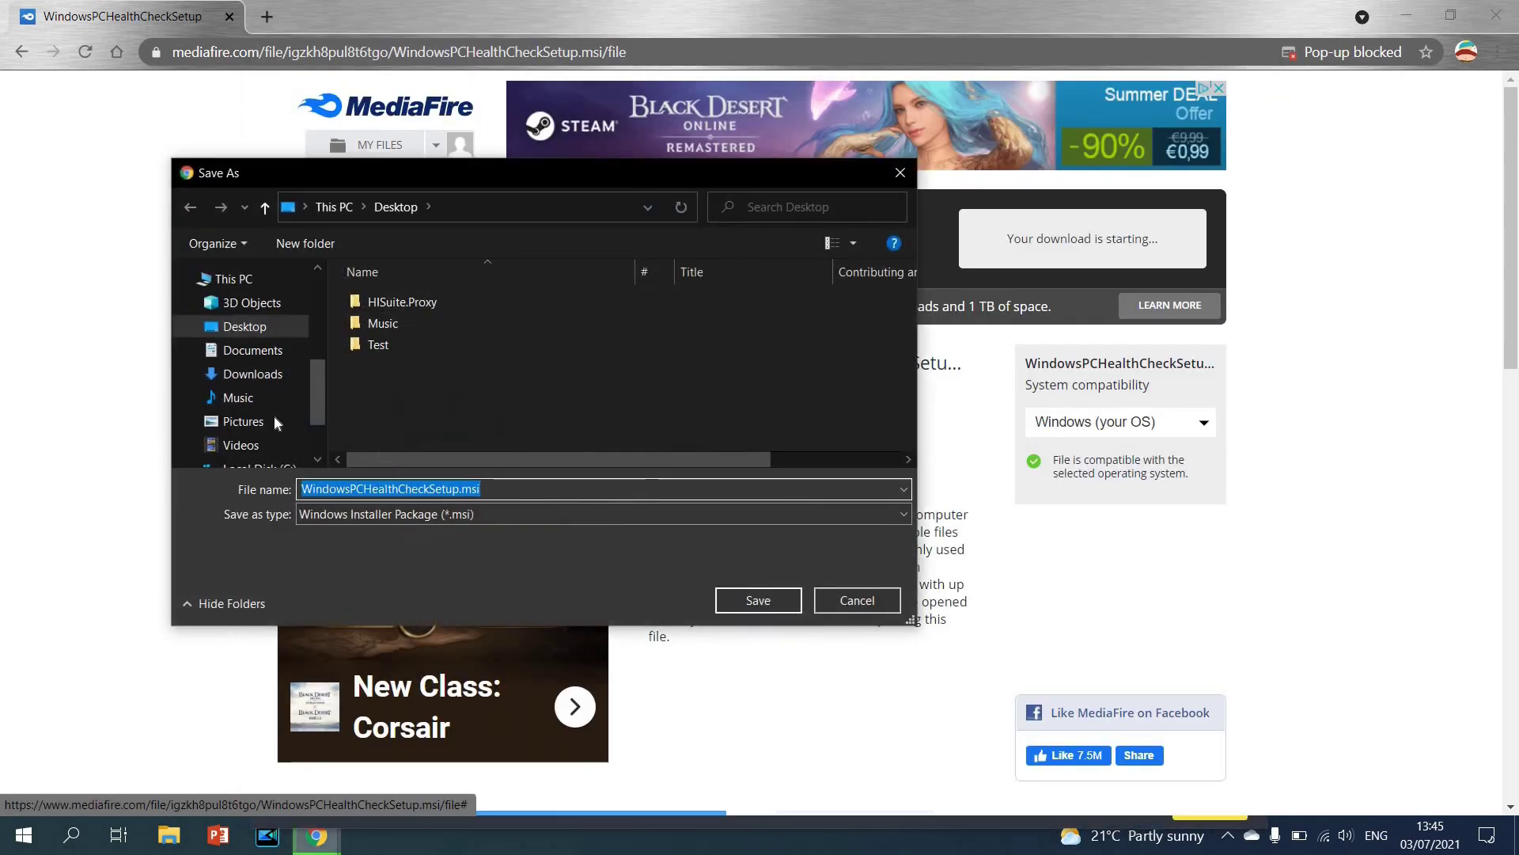
{"action": "left_click", "coordinate": [763, 602]}
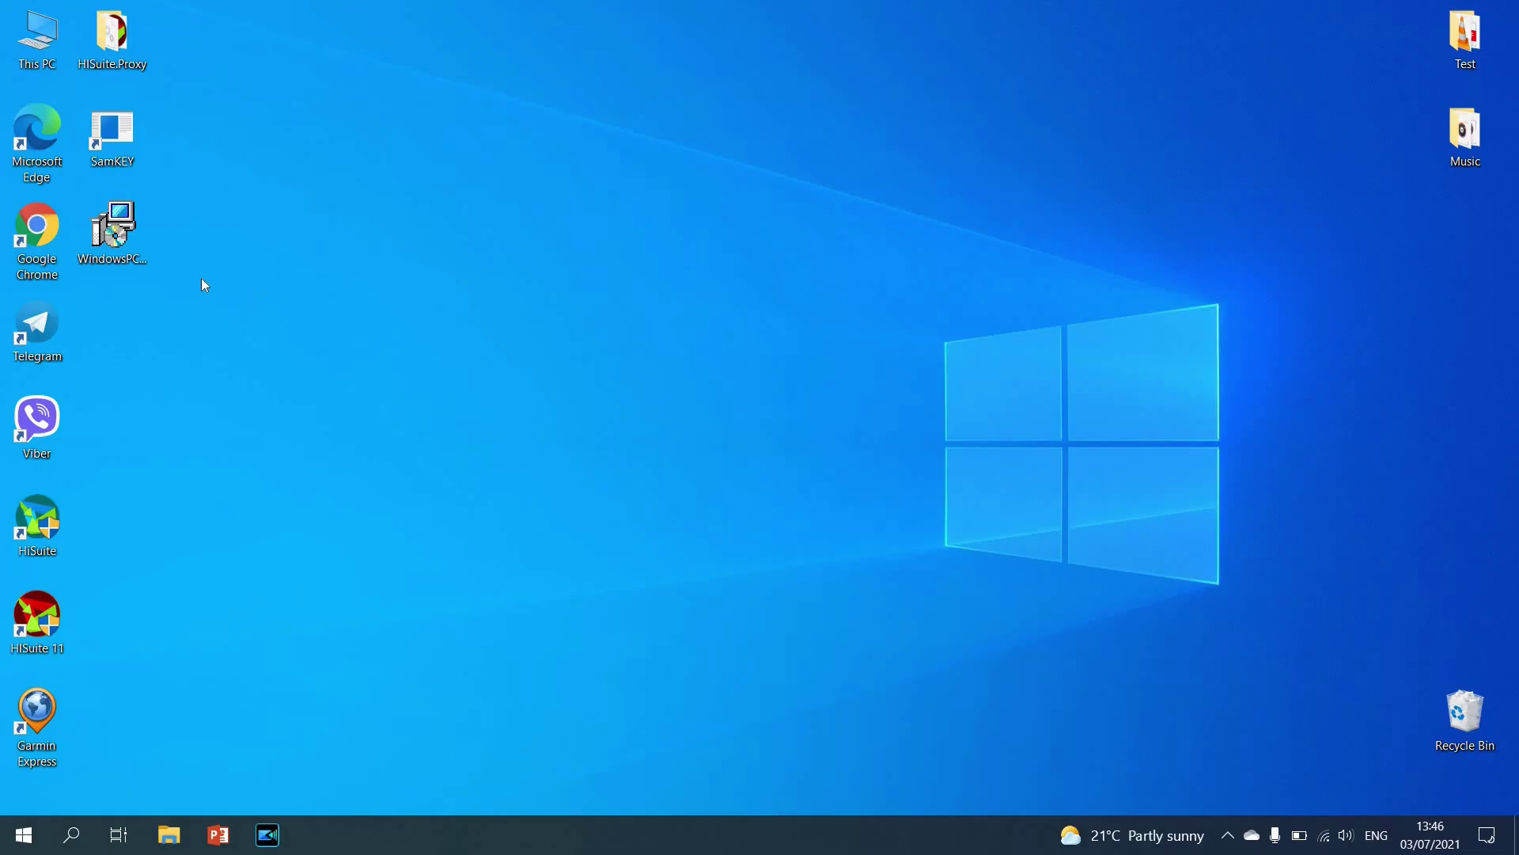
Install Windows PC Health Check from the downloaded desktop installer, accepting the license terms, and finish setup so that the program opens.
{"action": "double_click", "coordinate": [134, 235]}
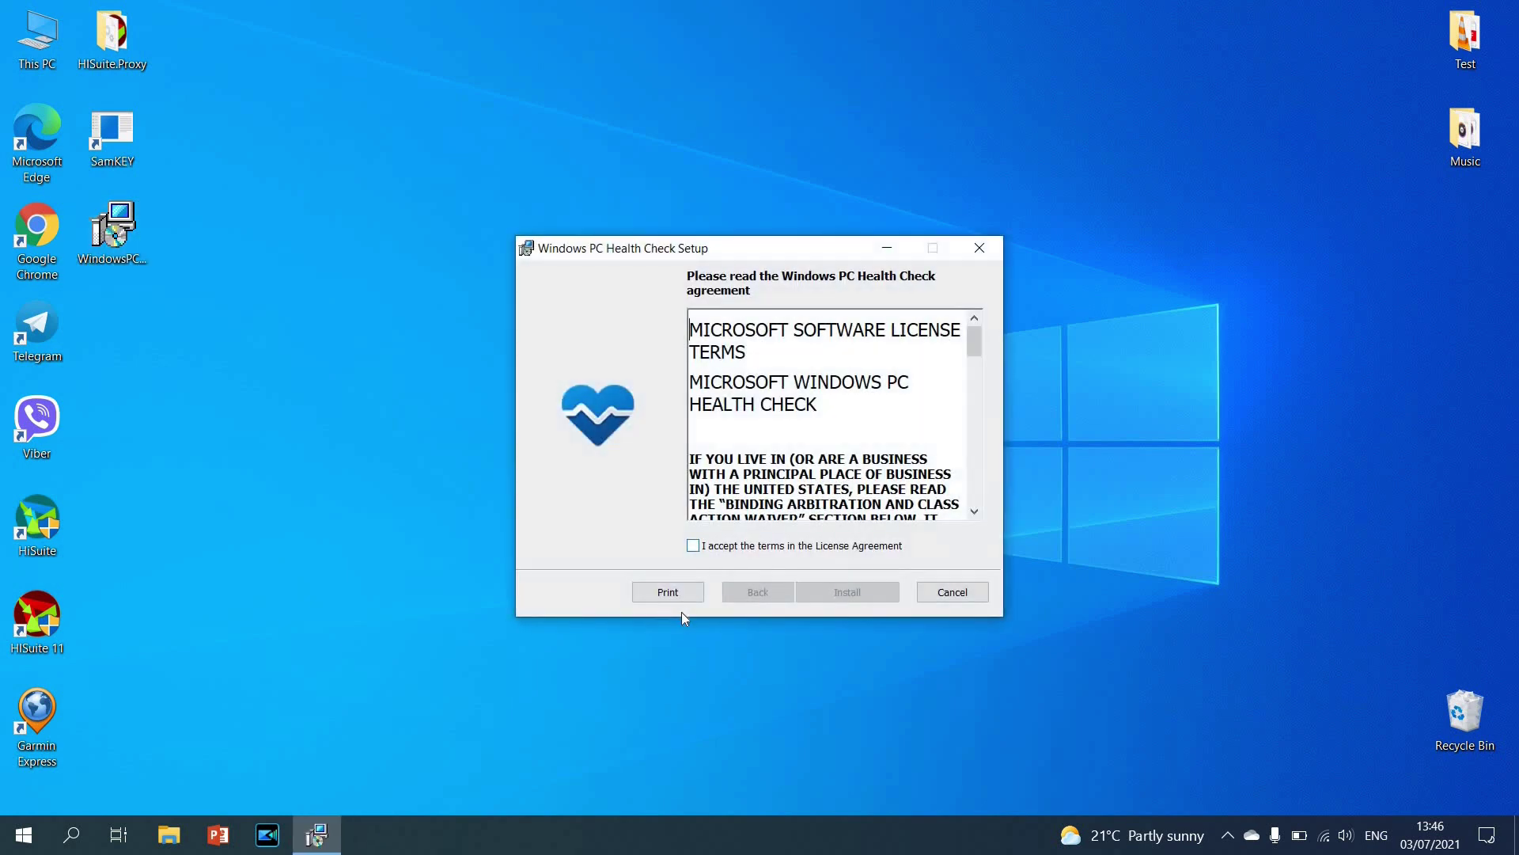
{"action": "left_click", "coordinate": [694, 546]}
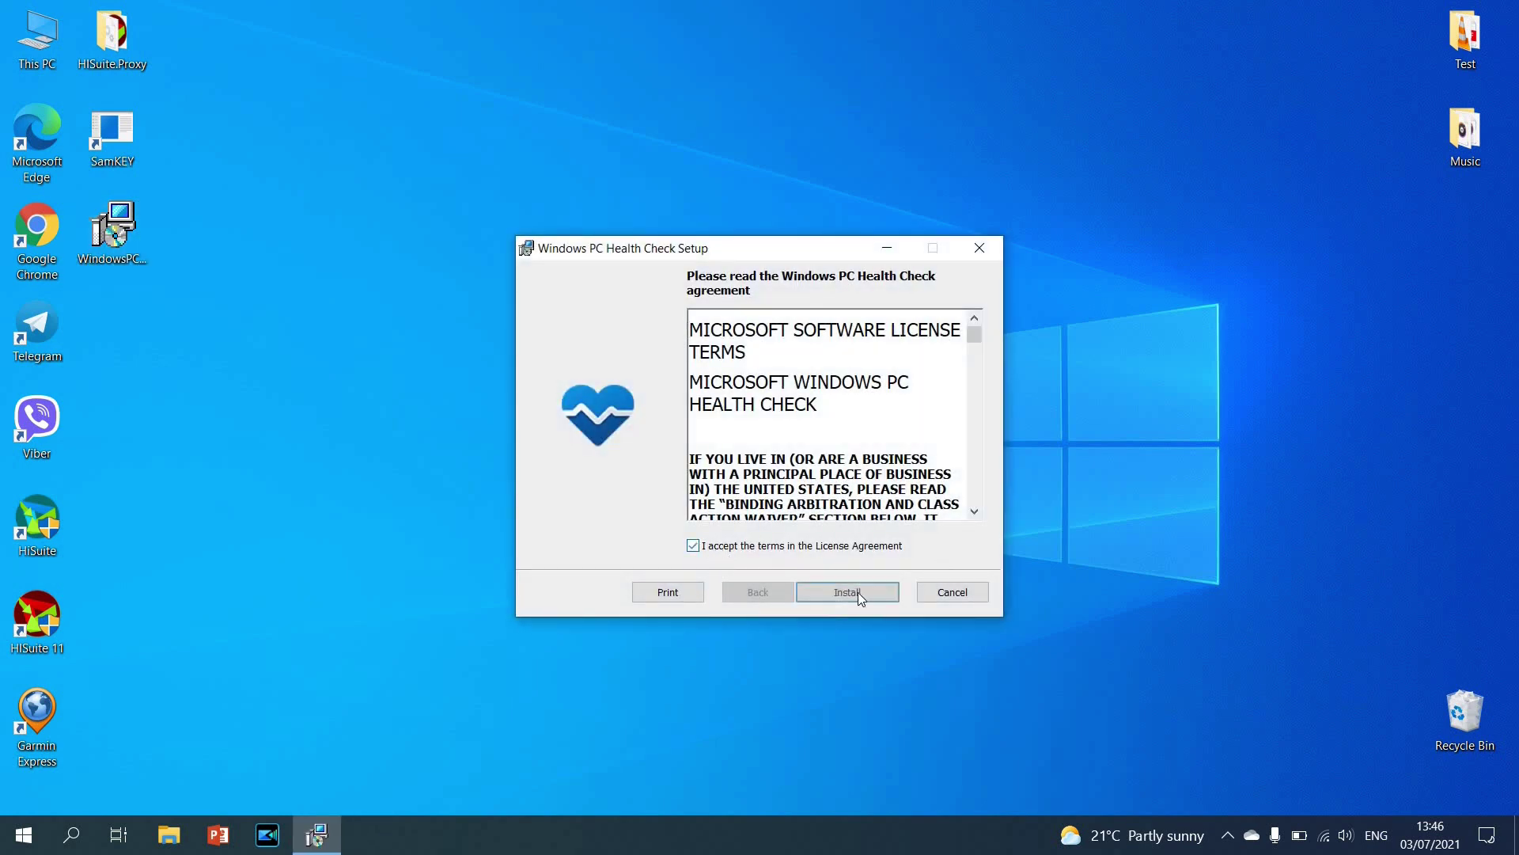
{"action": "left_click", "coordinate": [853, 591]}
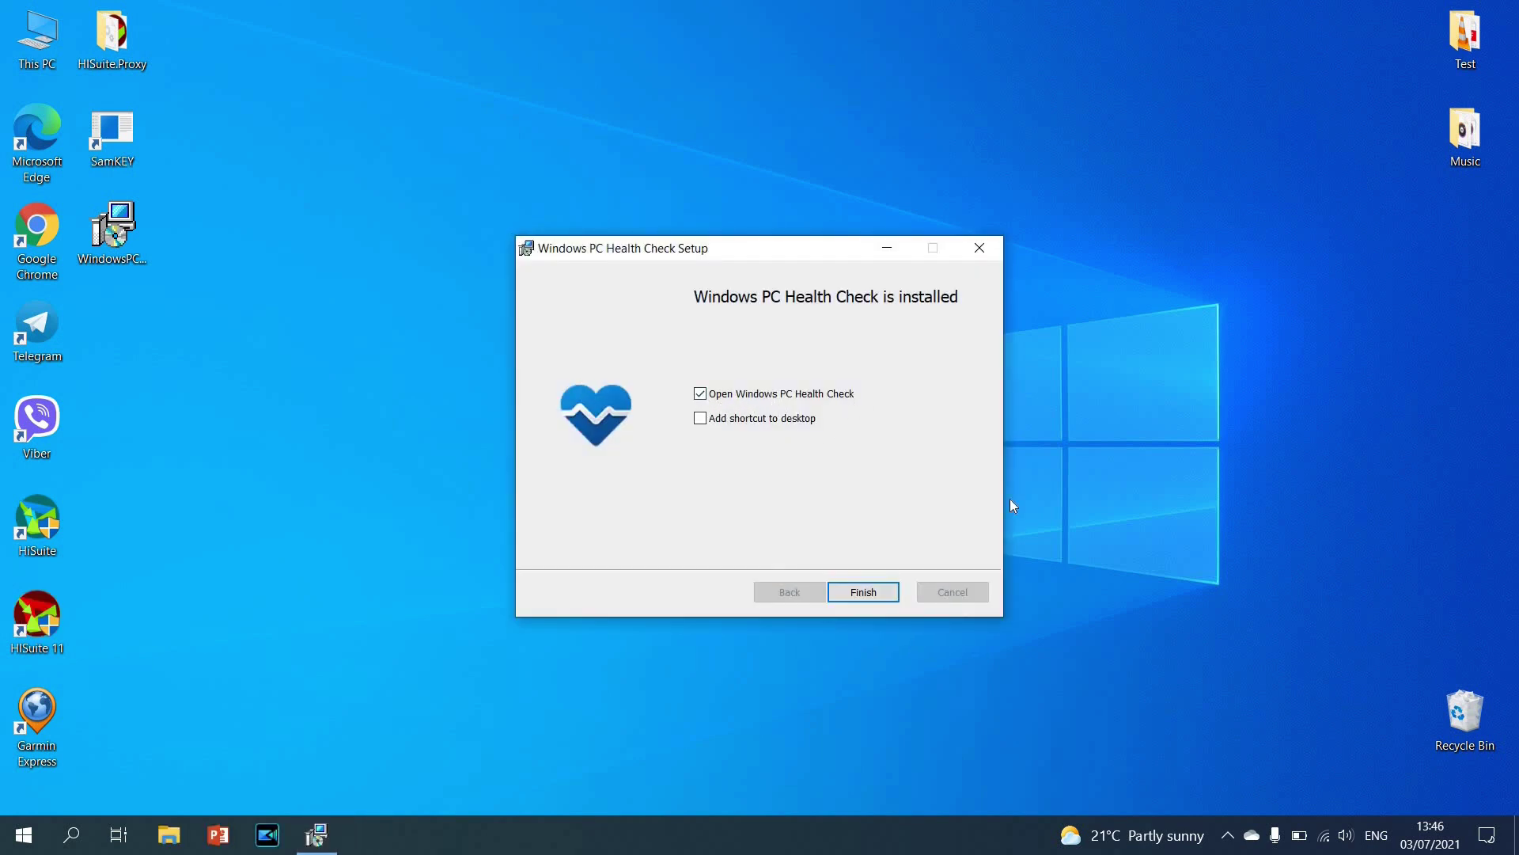
{"action": "left_click", "coordinate": [877, 592]}
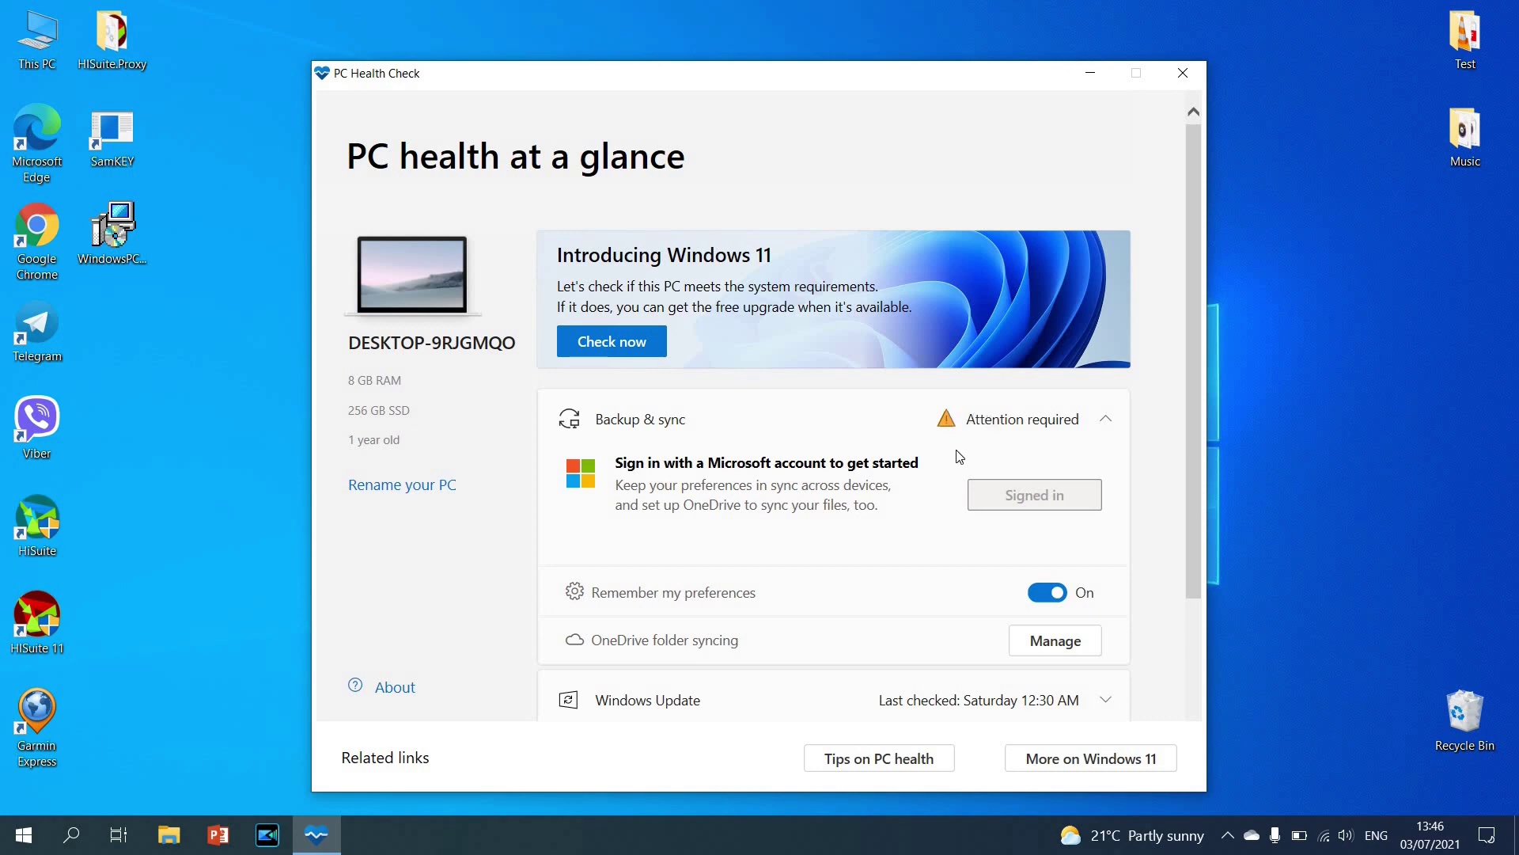
Review the PC health overview and check whether this PC meets the Windows 11 system requirements.
{"action": "scroll", "coordinate": [910, 479], "scroll_direction": "down", "scroll_amount": 3}
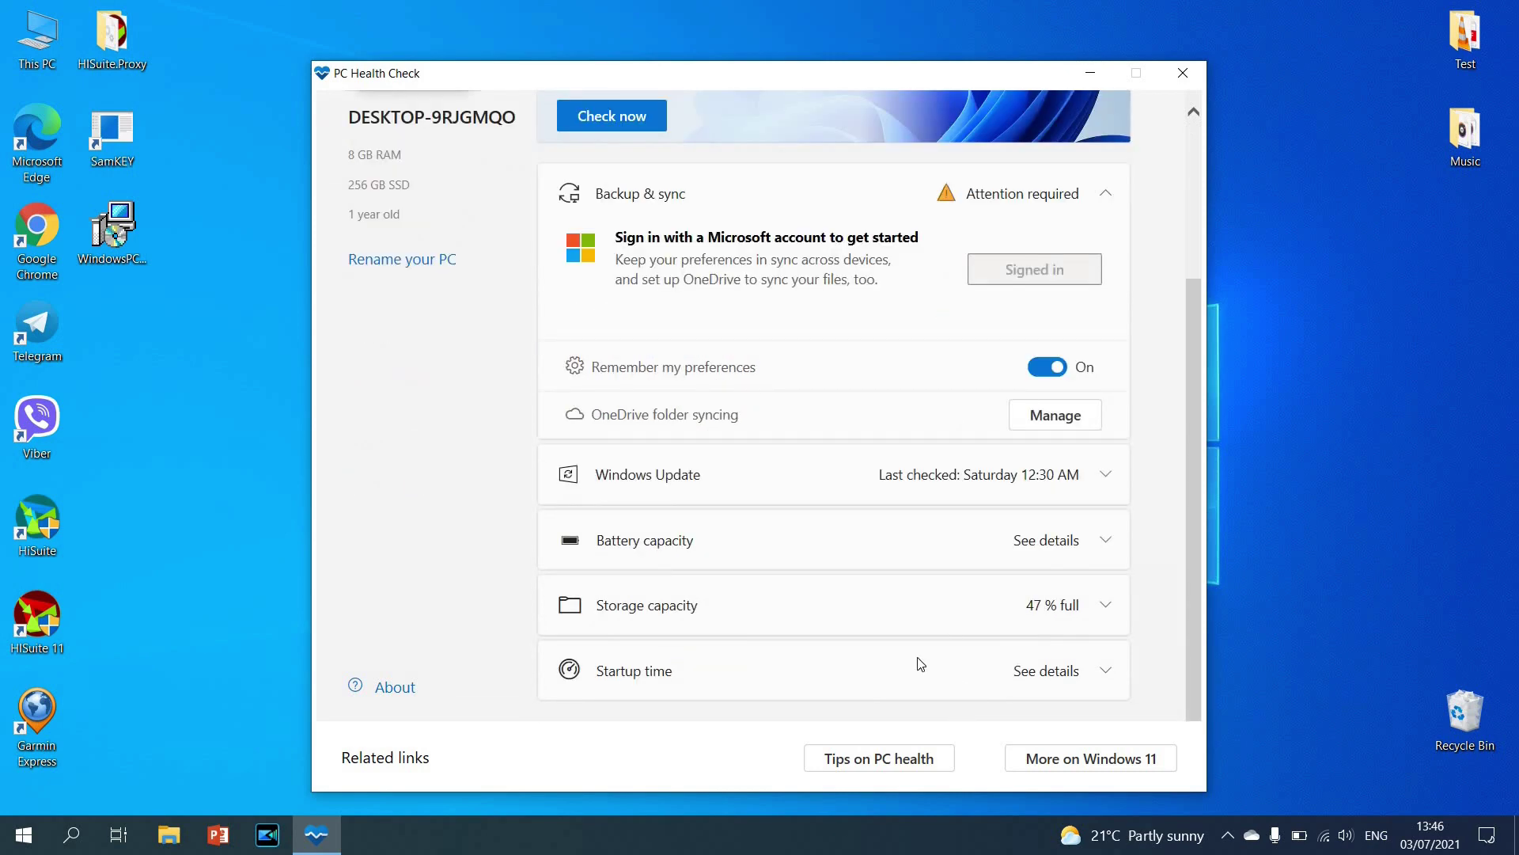
{"action": "scroll", "coordinate": [841, 532], "scroll_direction": "up", "scroll_amount": 3}
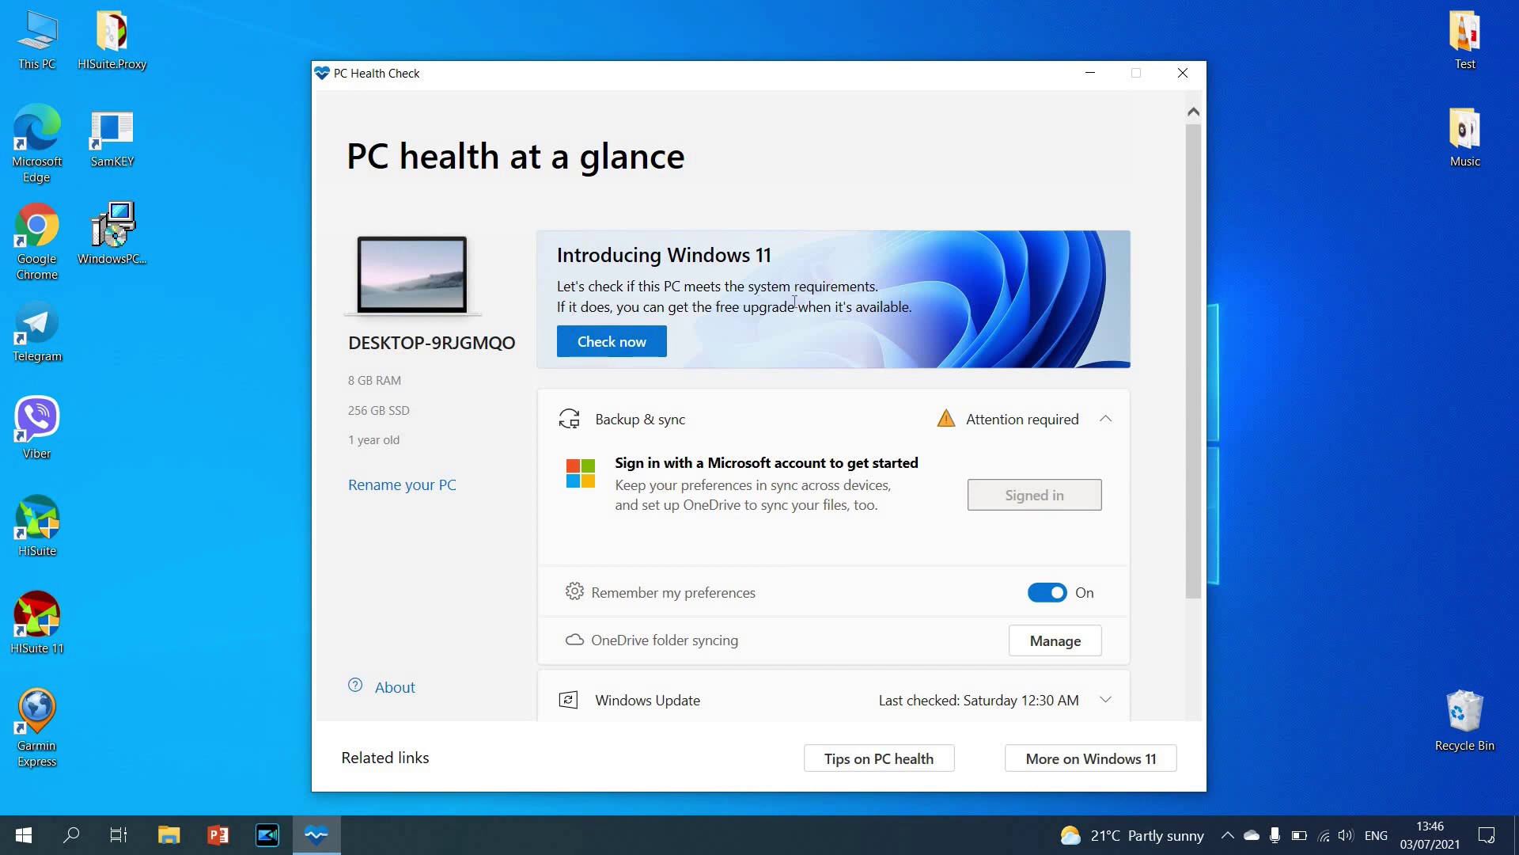
{"action": "left_click", "coordinate": [617, 349]}
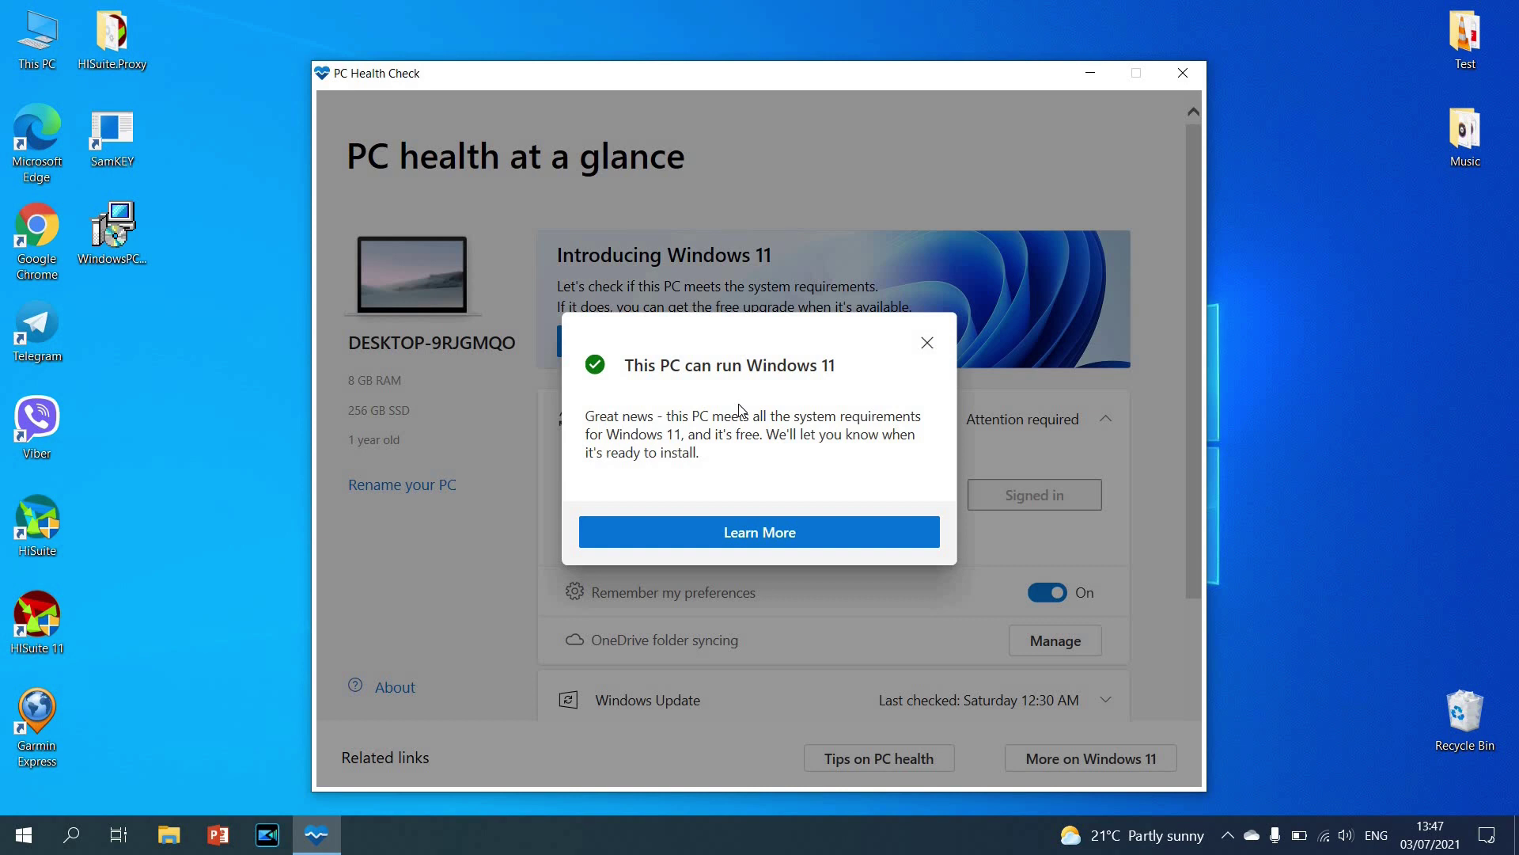
Open the Microsoft Windows 11 page from the compatibility result, maximize the browser, and examine the minimum system requirements.
{"action": "left_click", "coordinate": [773, 534]}
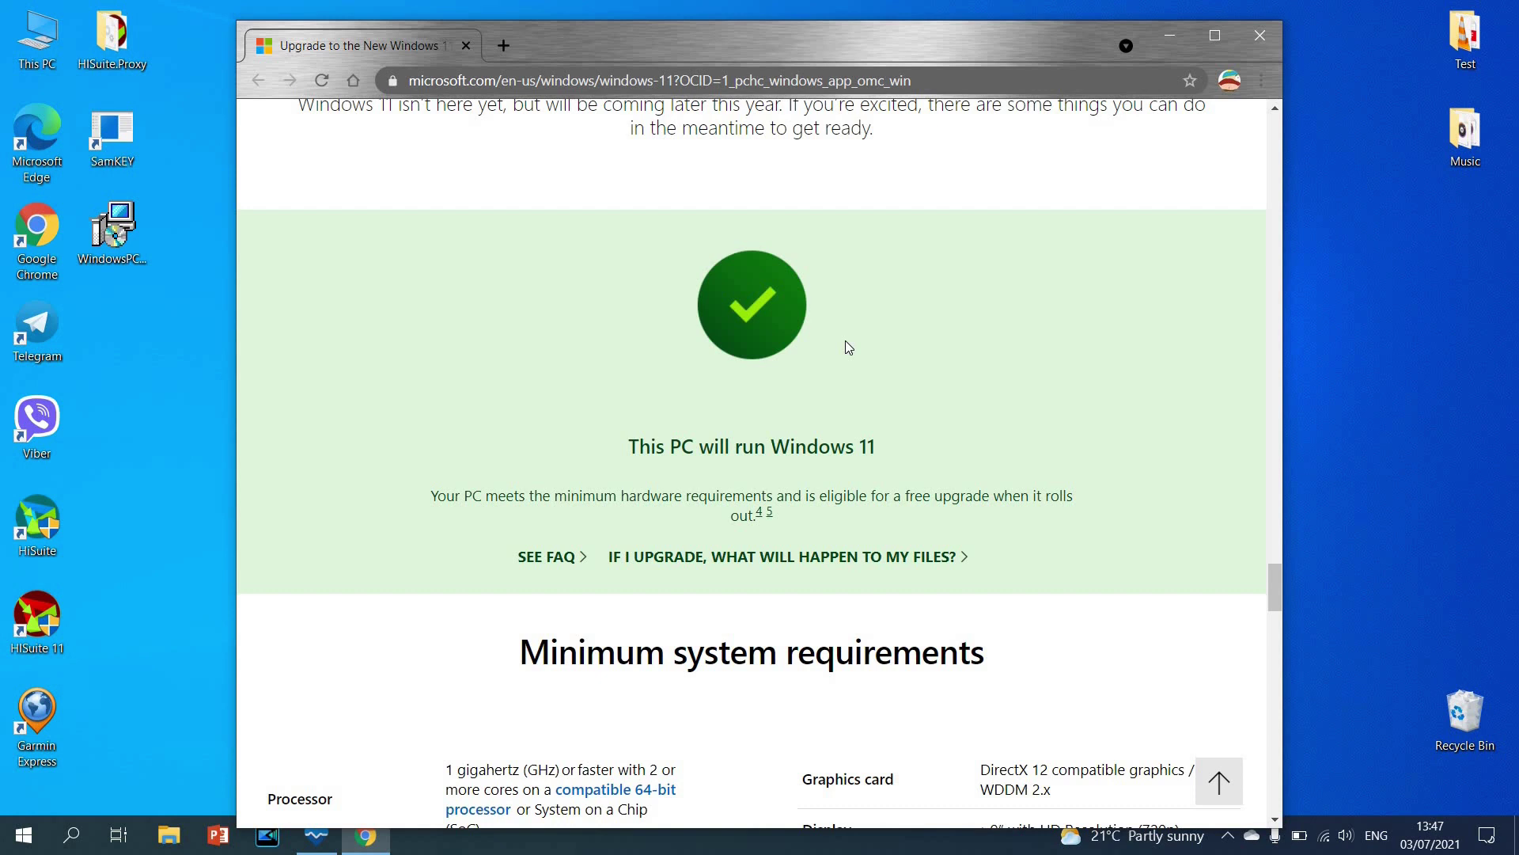
{"action": "left_click", "coordinate": [1211, 35]}
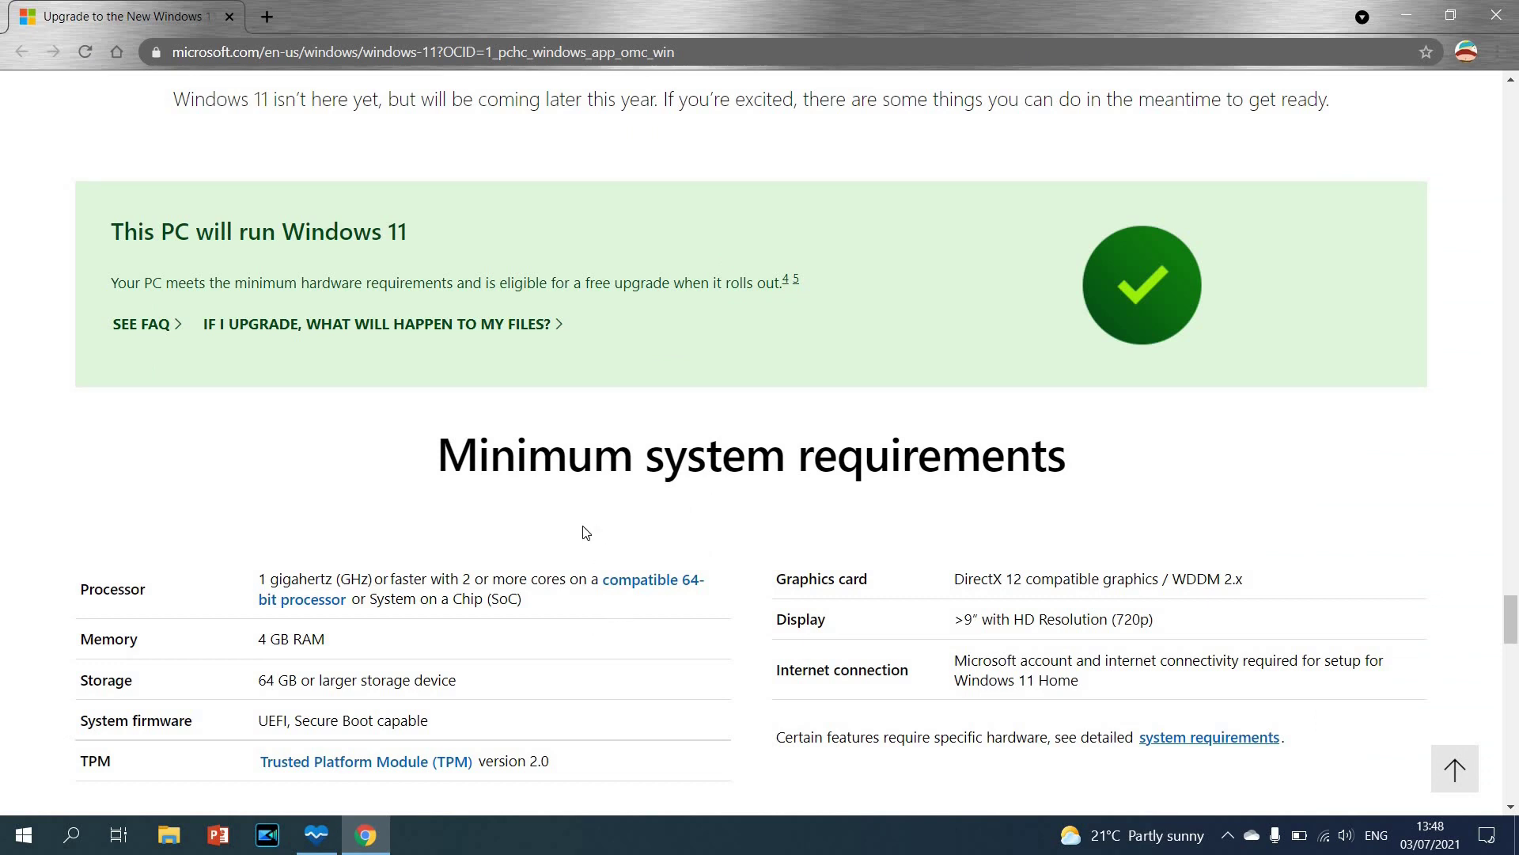
{"action": "scroll", "coordinate": [514, 585], "scroll_direction": "down", "scroll_amount": 3}
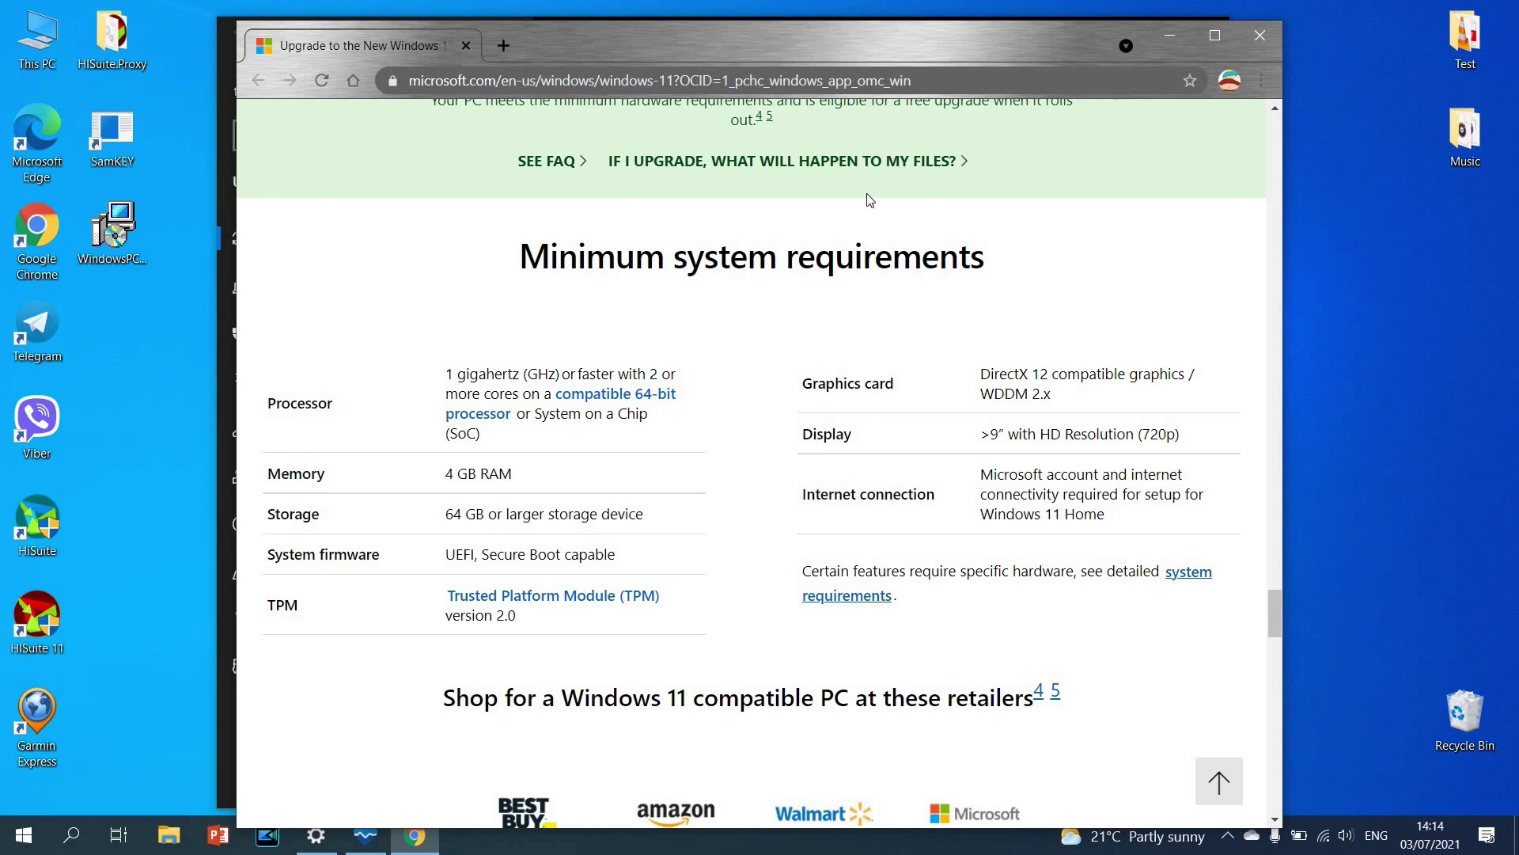
{"action": "scroll", "coordinate": [746, 326], "scroll_direction": "up", "scroll_amount": 5}
{"action": "scroll", "coordinate": [734, 375], "scroll_direction": "down", "scroll_amount": 5}
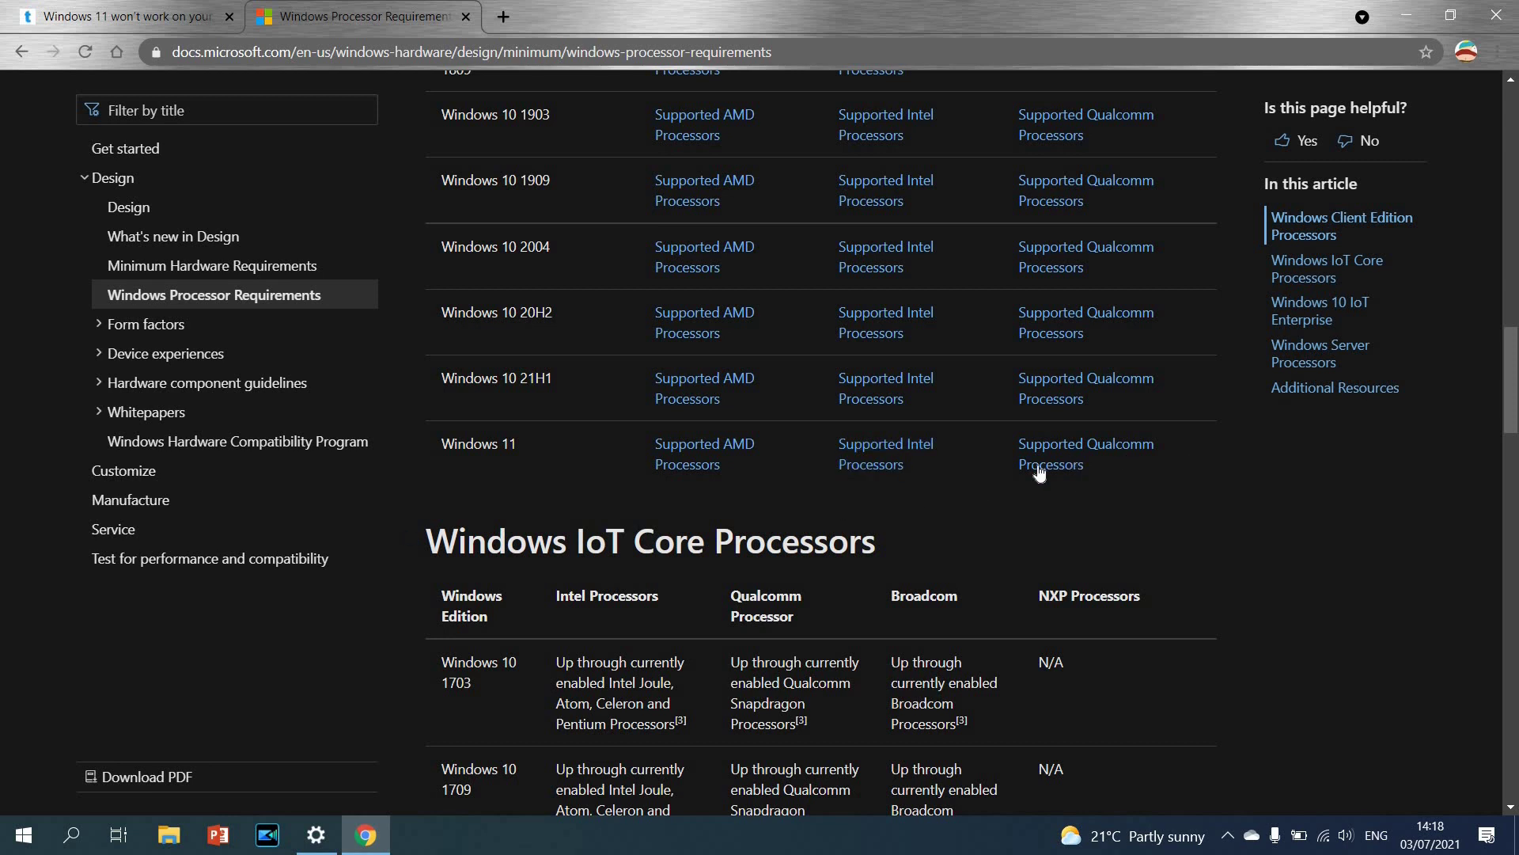
Open the list of supported Intel processors for Windows 11 and look through the Atom, Celeron and Core models.
{"action": "left_click", "coordinate": [881, 450]}
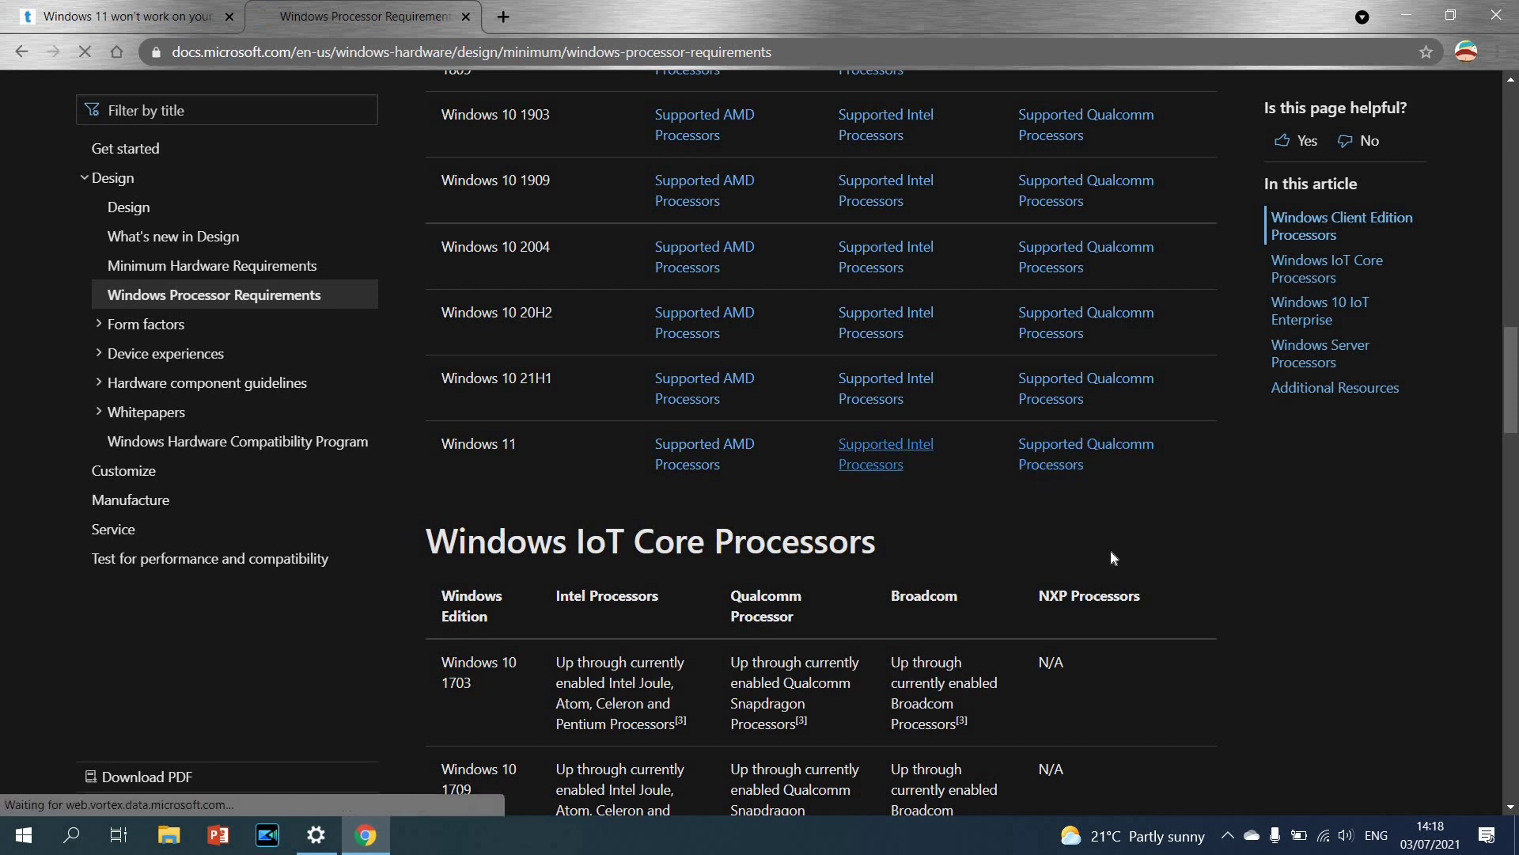
{"action": "scroll", "coordinate": [733, 422], "scroll_direction": "down", "scroll_amount": 2}
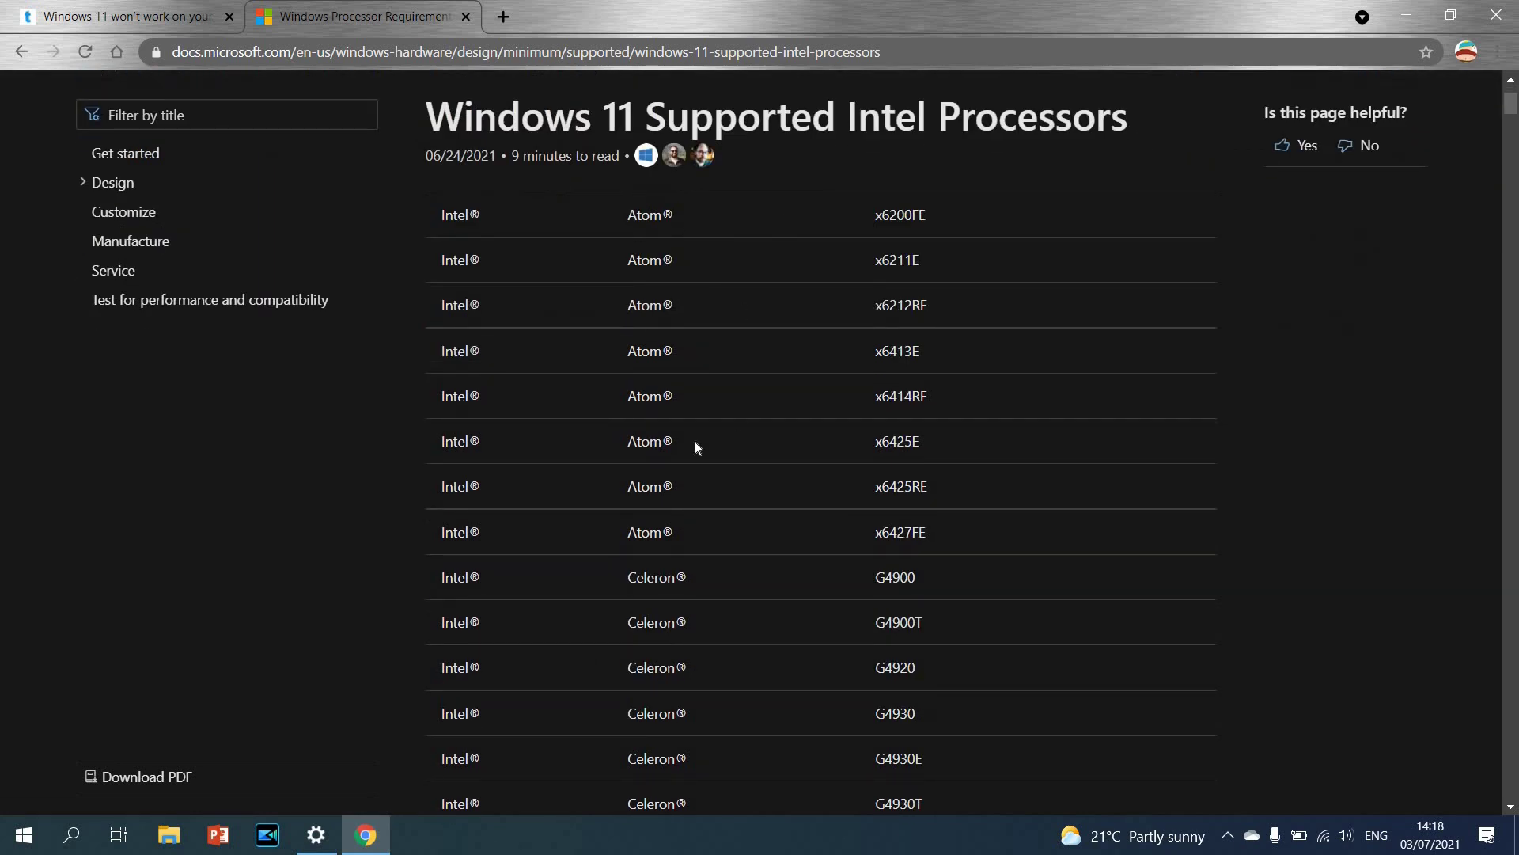
{"action": "scroll", "coordinate": [700, 516], "scroll_direction": "down", "scroll_amount": 3}
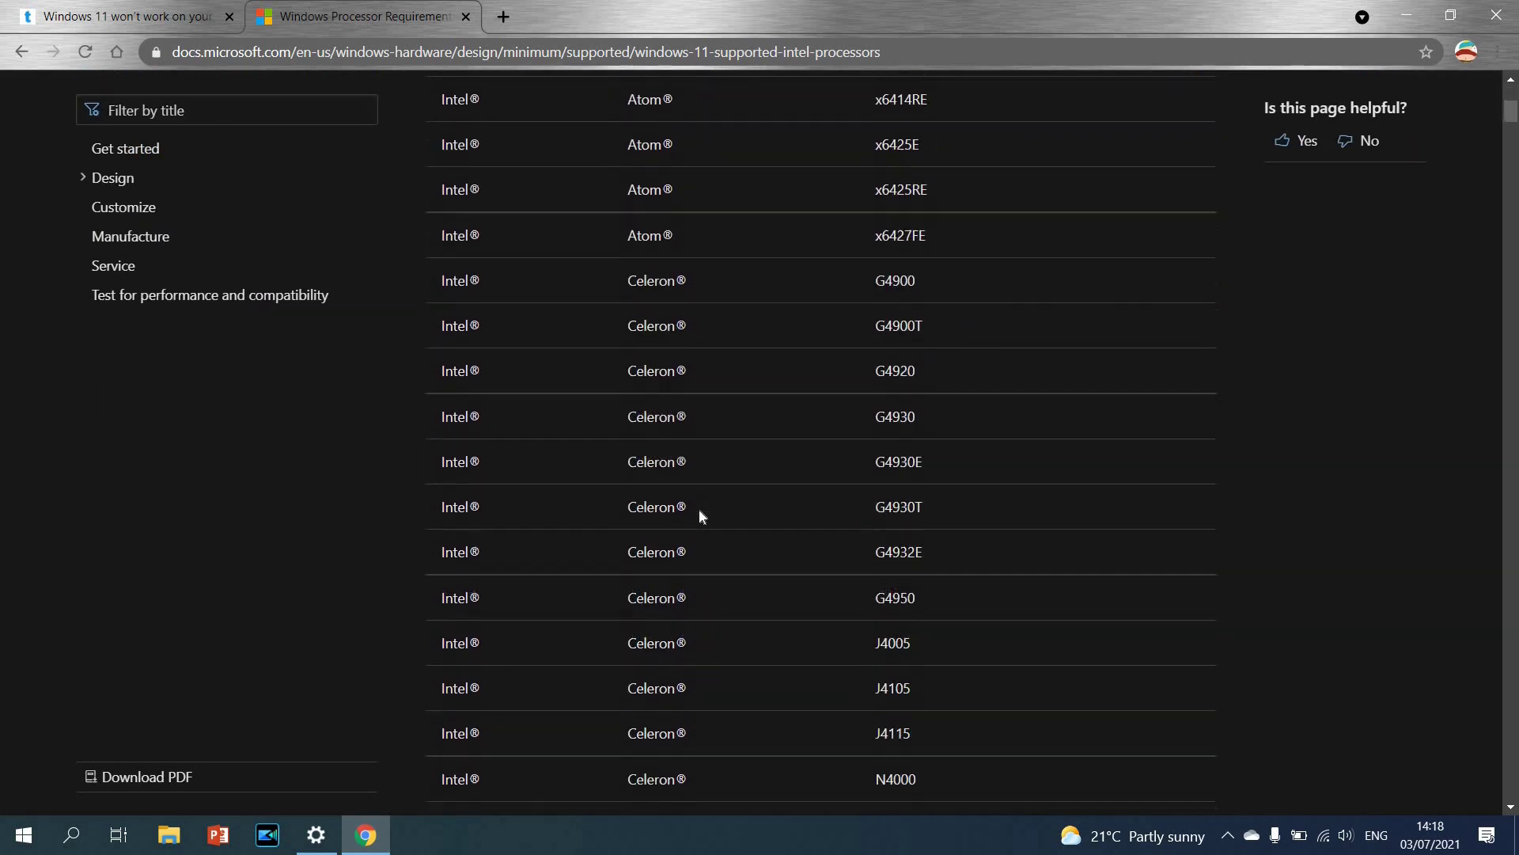
{"action": "scroll", "coordinate": [752, 524], "scroll_direction": "down", "scroll_amount": 15}
{"action": "scroll", "coordinate": [791, 530], "scroll_direction": "down", "scroll_amount": 20}
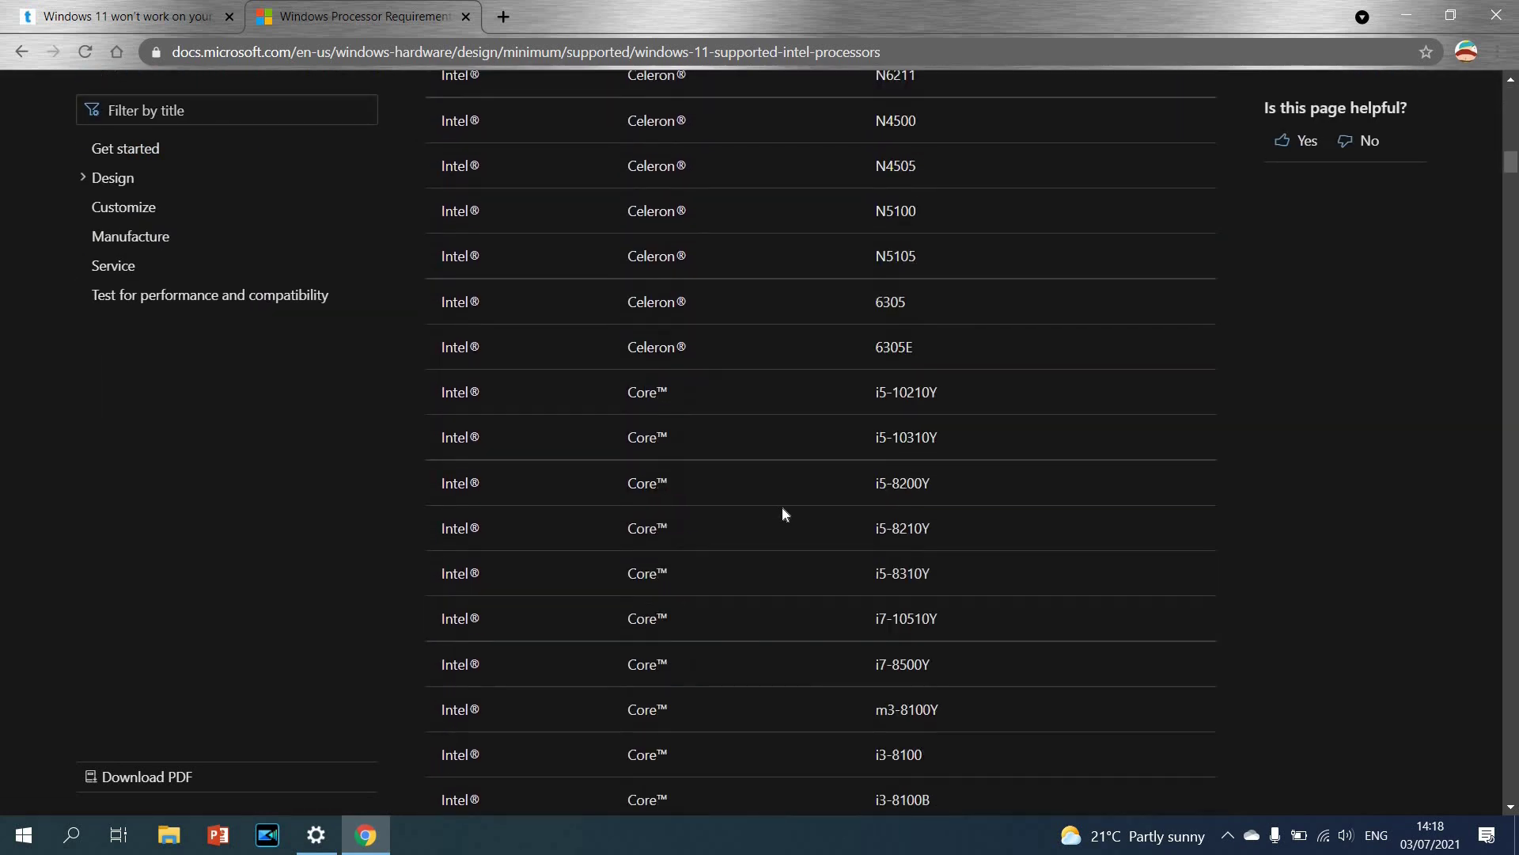
{"action": "scroll", "coordinate": [921, 563], "scroll_direction": "down", "scroll_amount": 20}
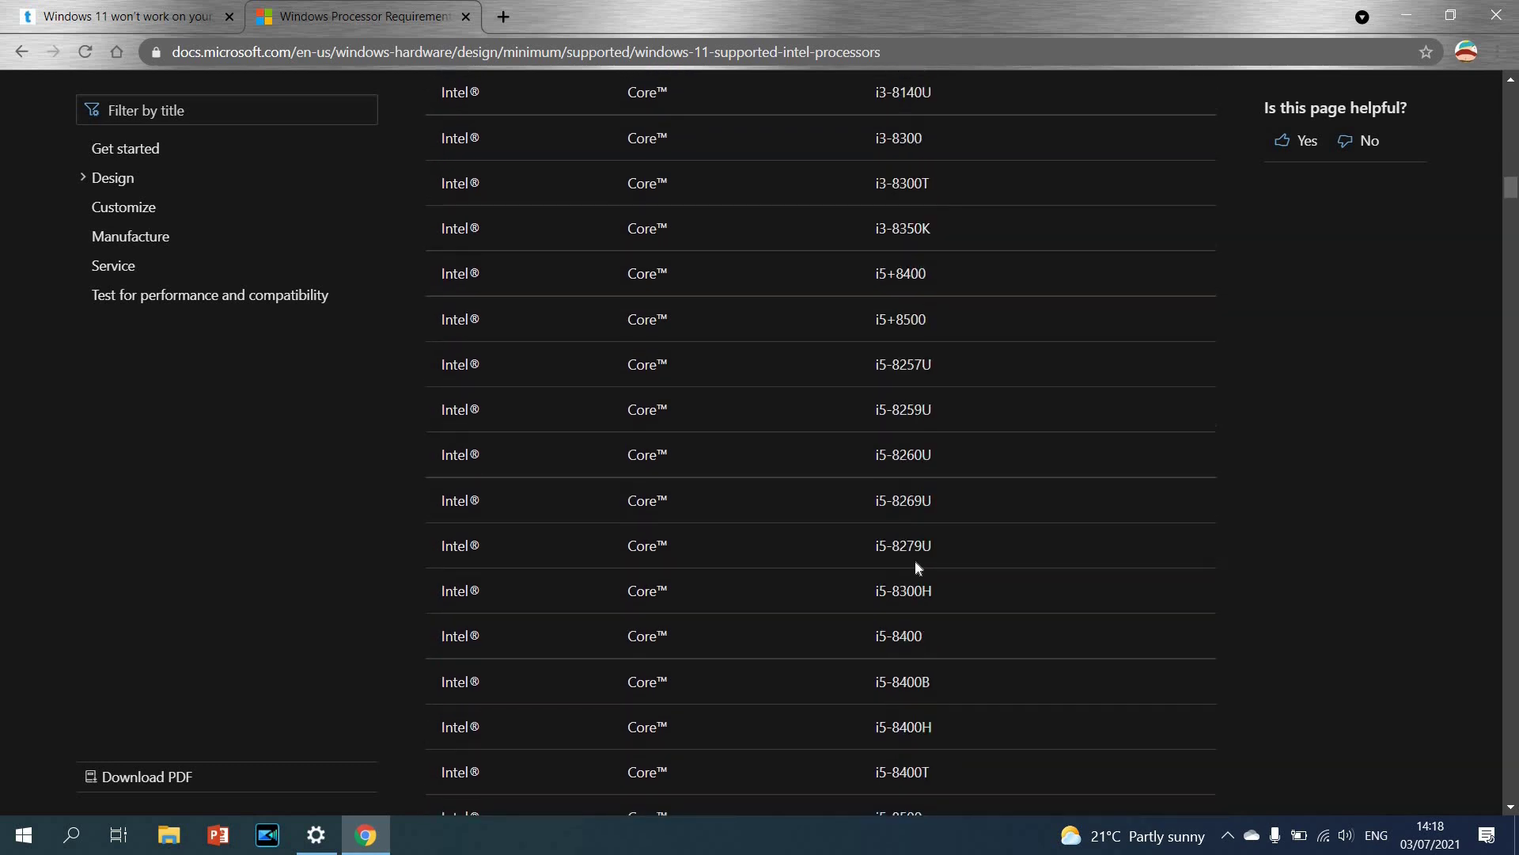
{"action": "scroll", "coordinate": [912, 572], "scroll_direction": "down", "scroll_amount": 5}
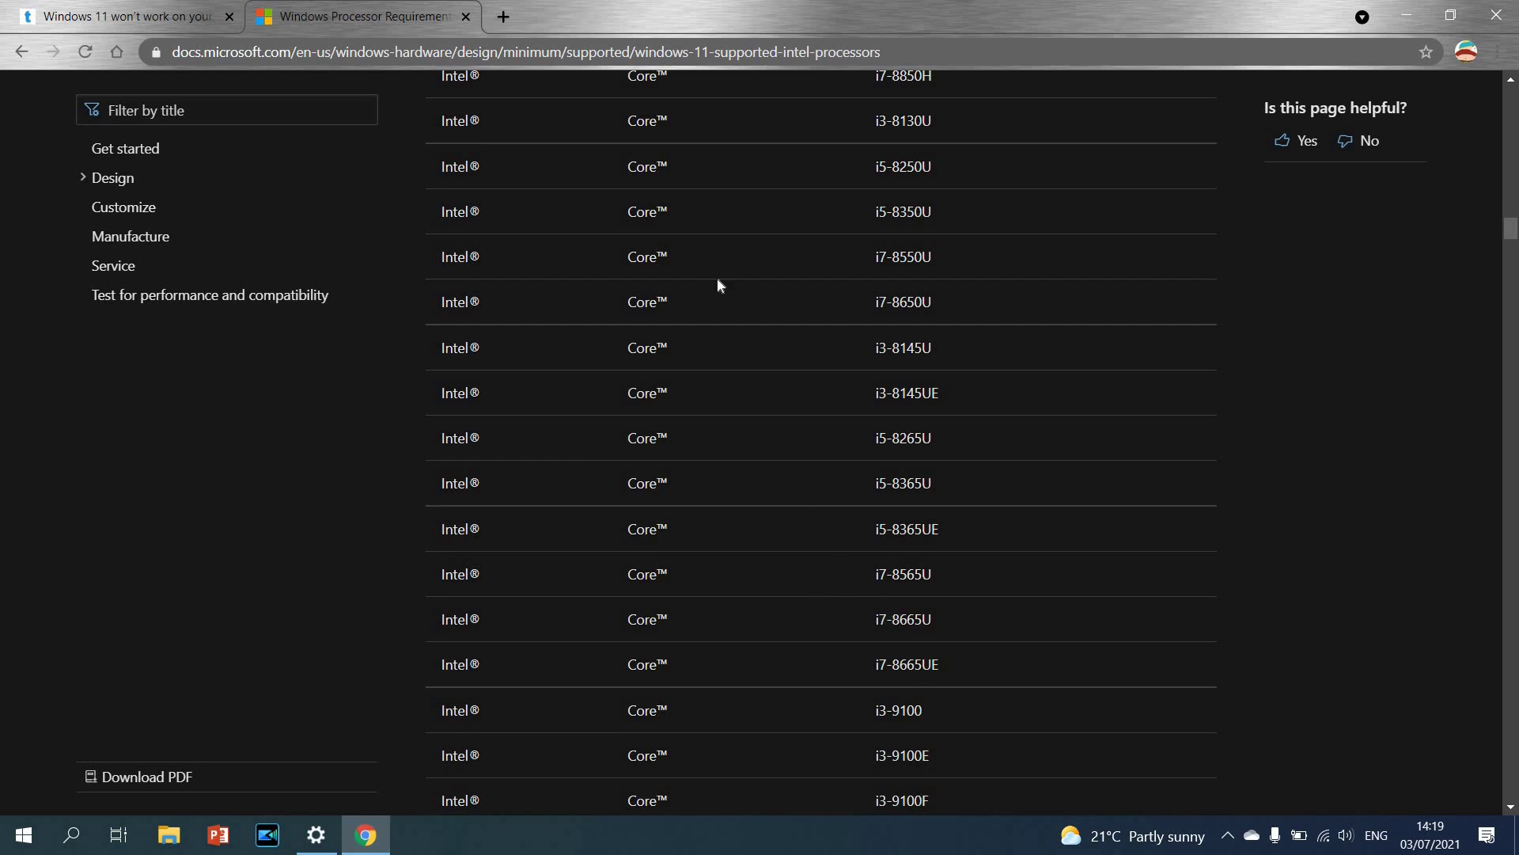
{"action": "scroll", "coordinate": [878, 577], "scroll_direction": "down", "scroll_amount": 20}
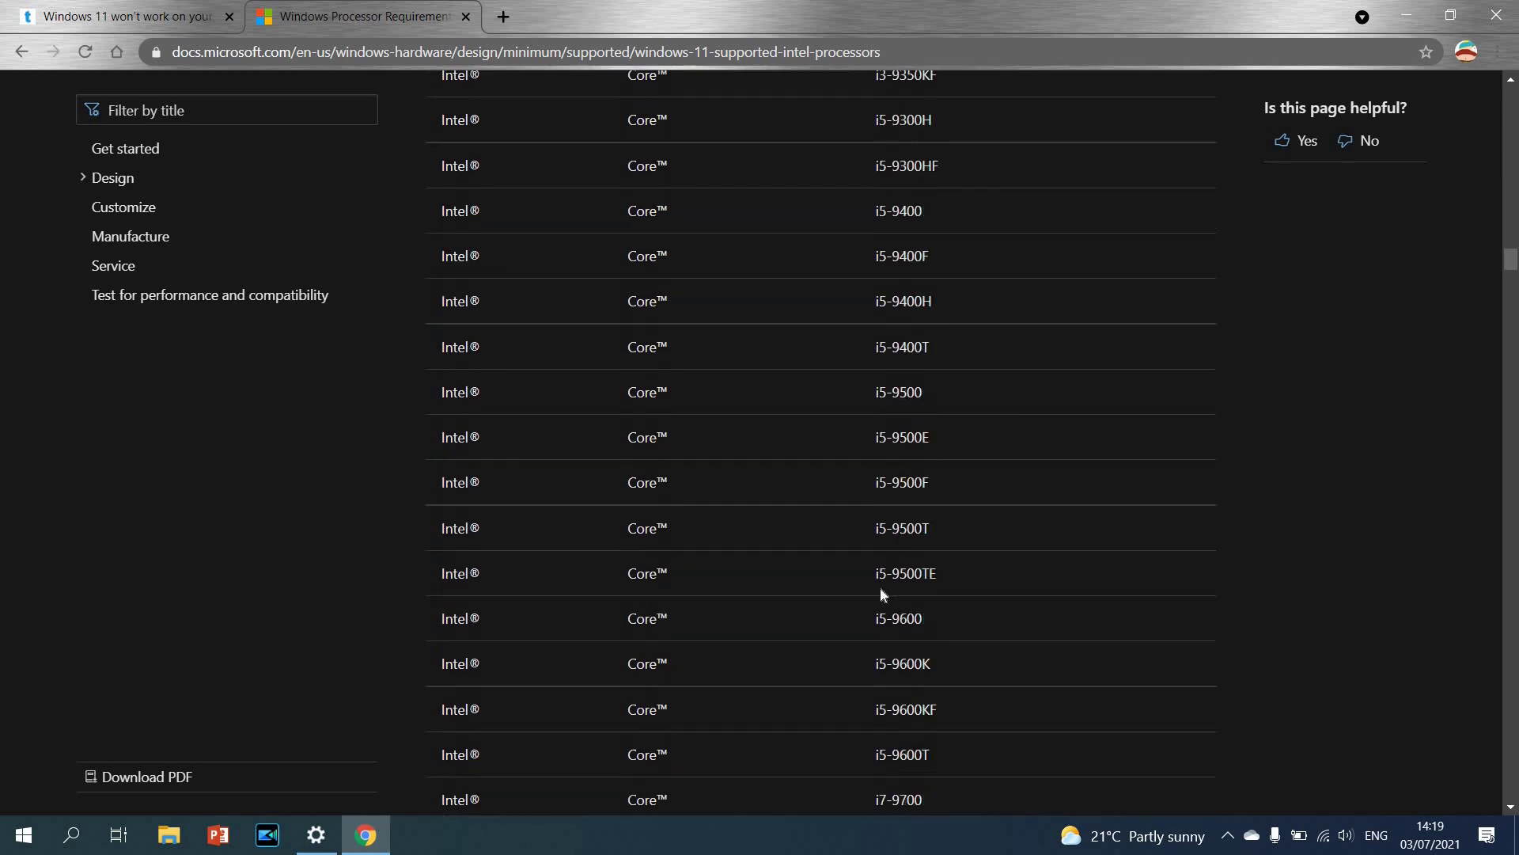
Return to the processor requirements, open the supported AMD processors for Windows 11, and look through the Athlon, EPYC and Ryzen models.
{"action": "left_click", "coordinate": [22, 51]}
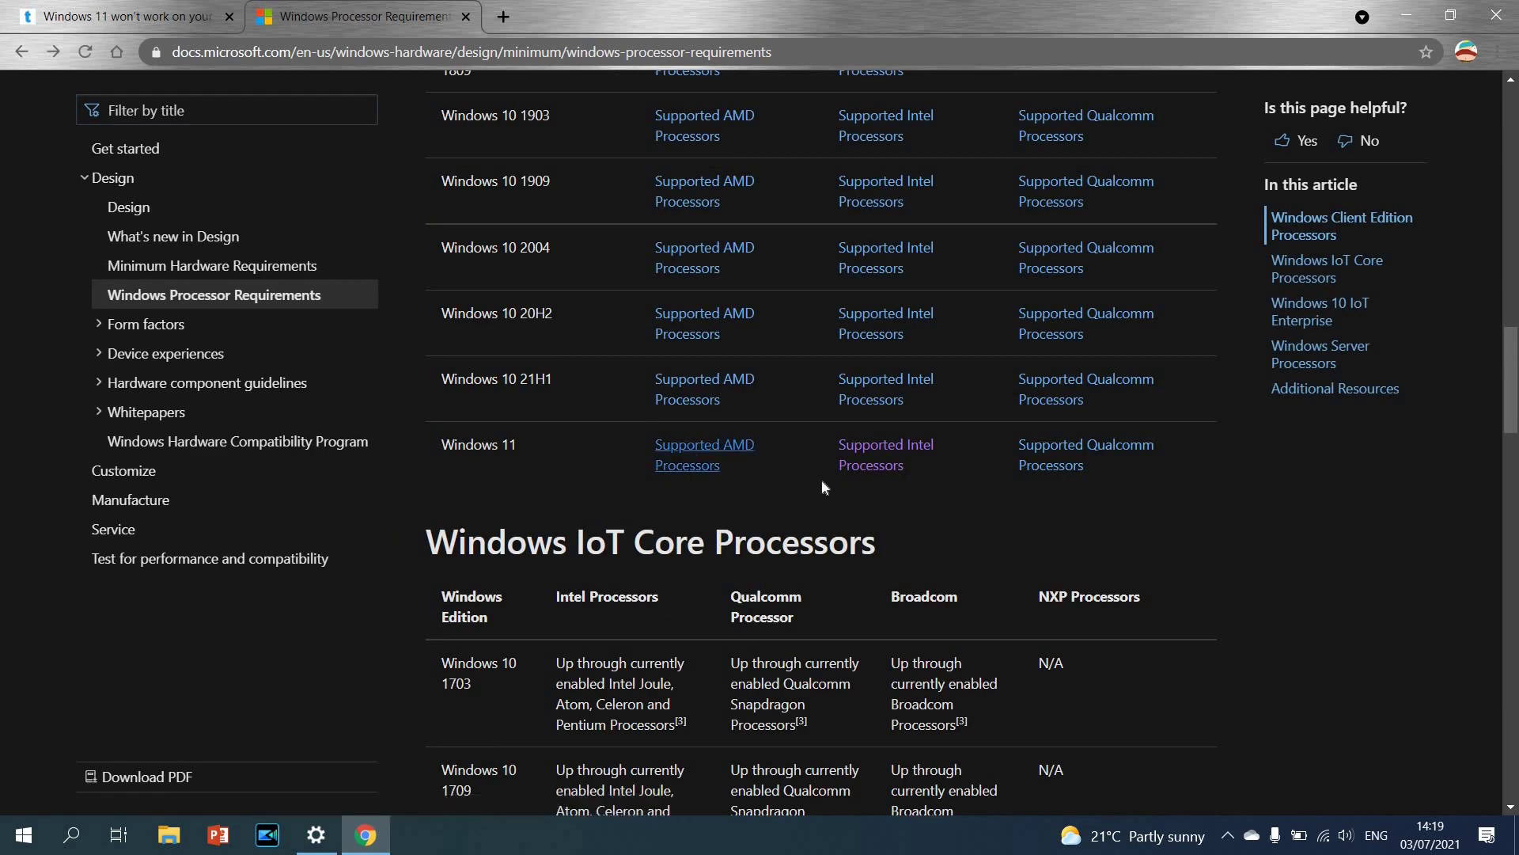
{"action": "left_click", "coordinate": [701, 462]}
{"action": "scroll", "coordinate": [879, 440], "scroll_direction": "down", "scroll_amount": 2}
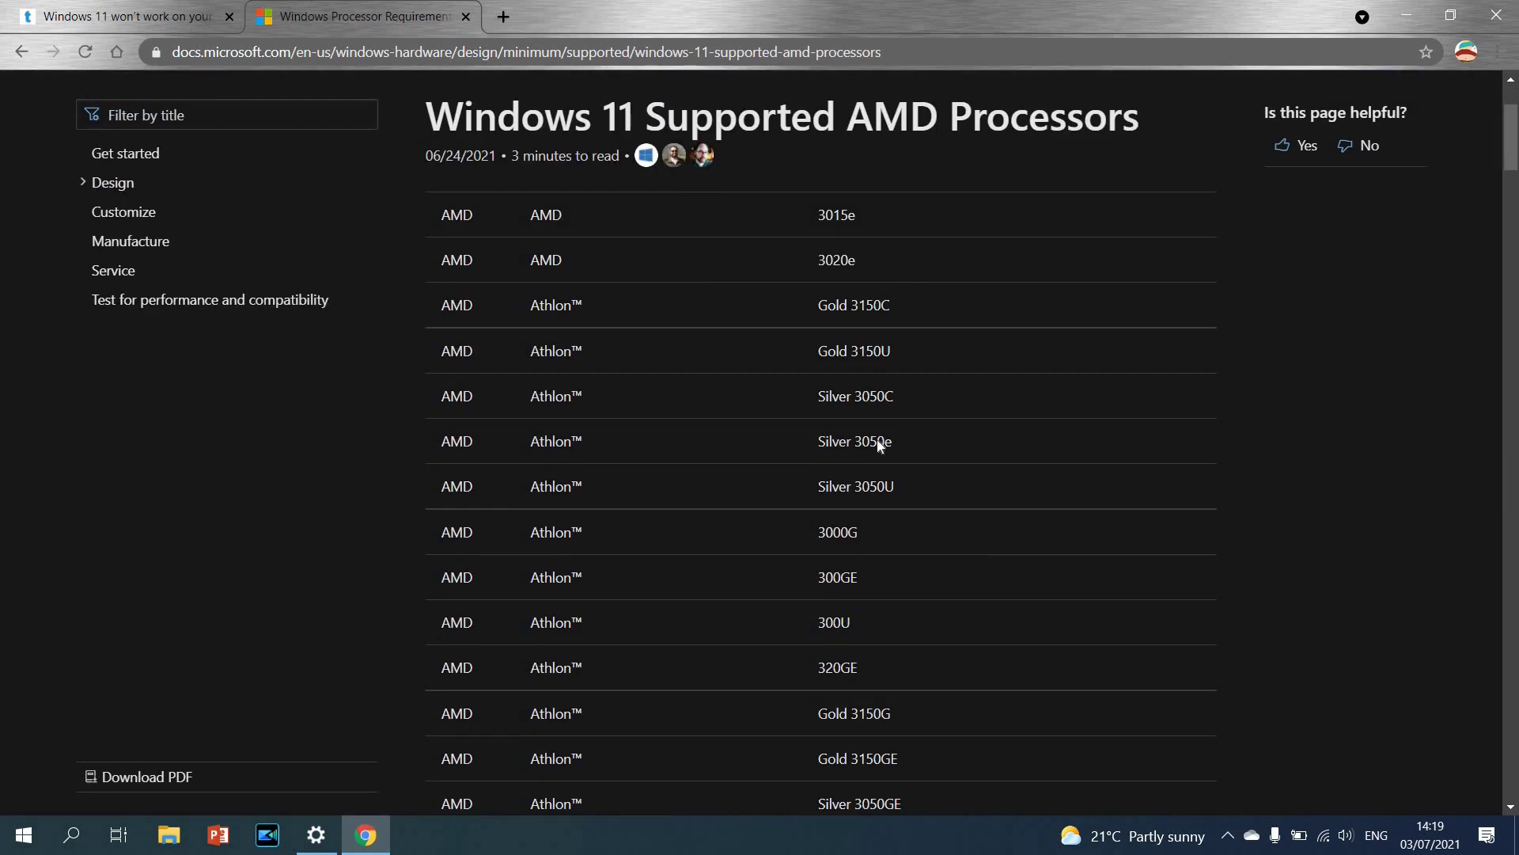
{"action": "scroll", "coordinate": [878, 463], "scroll_direction": "up", "scroll_amount": 2}
{"action": "scroll", "coordinate": [855, 478], "scroll_direction": "down", "scroll_amount": 5}
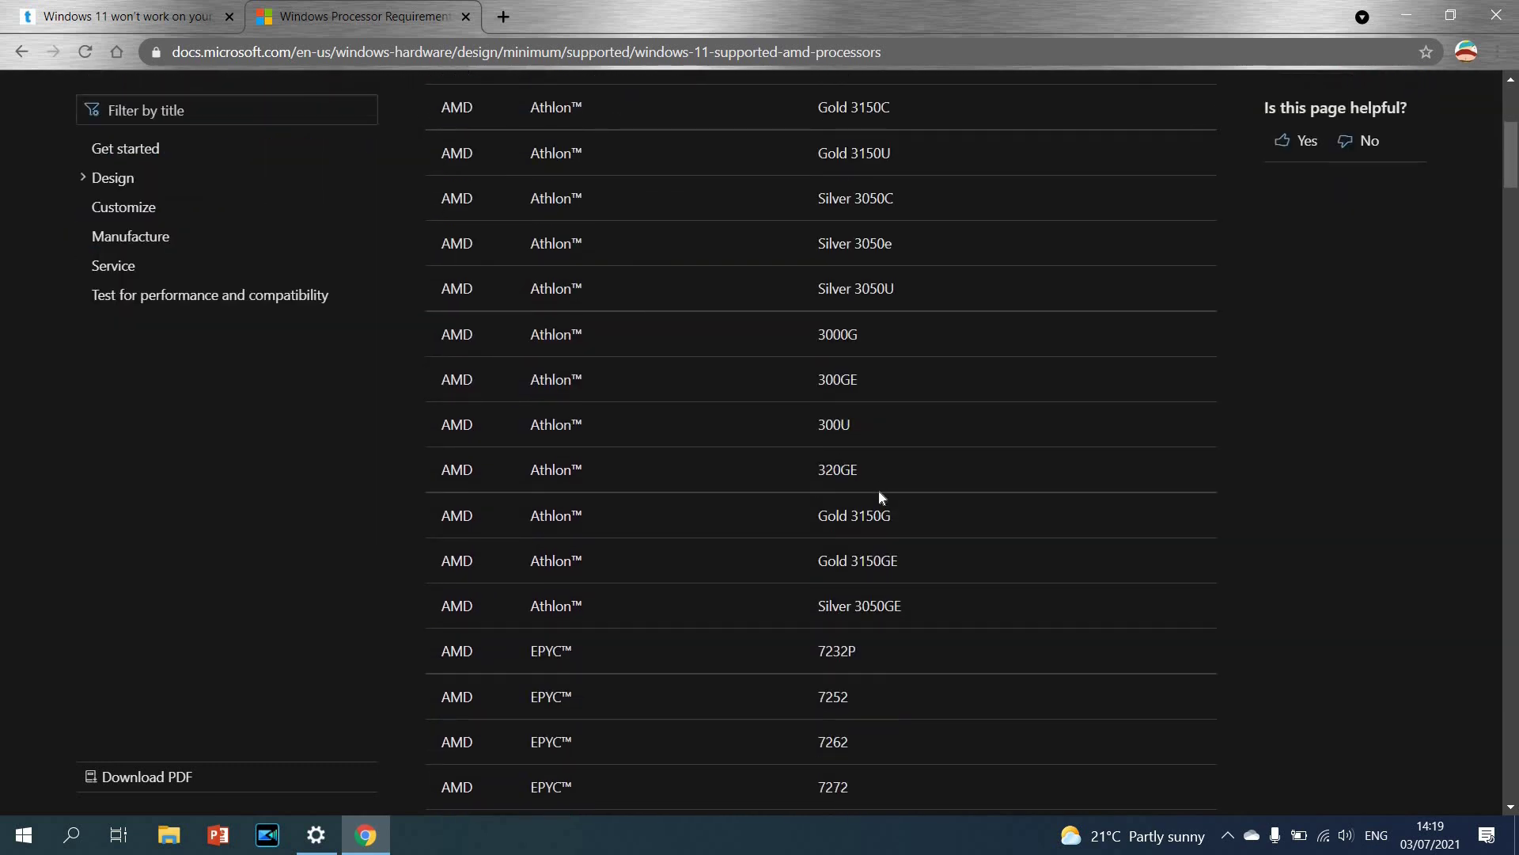
{"action": "scroll", "coordinate": [880, 507], "scroll_direction": "down", "scroll_amount": 17}
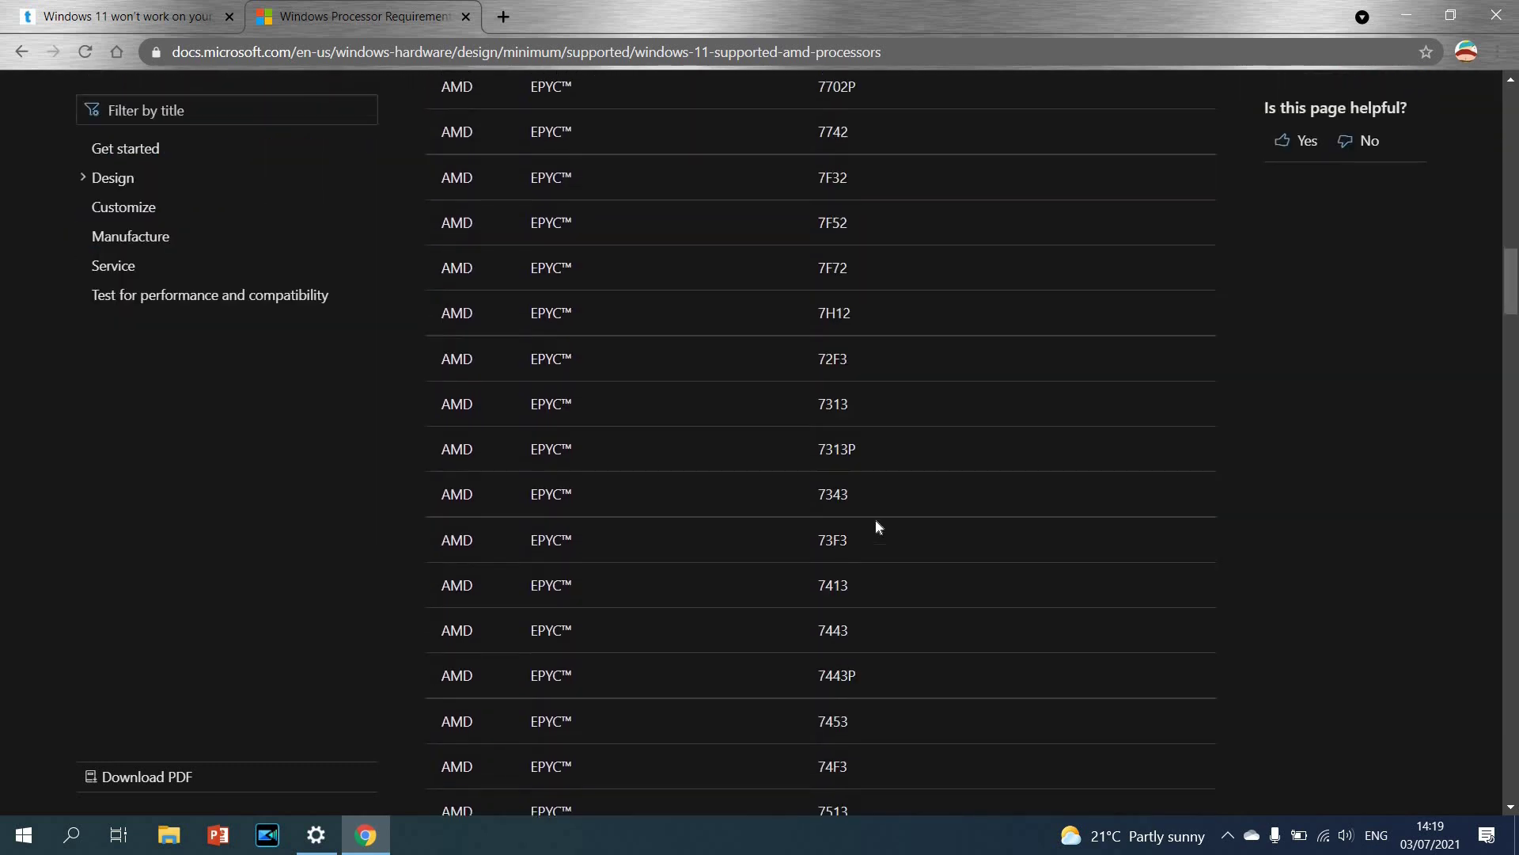
{"action": "scroll", "coordinate": [876, 519], "scroll_direction": "down", "scroll_amount": 13}
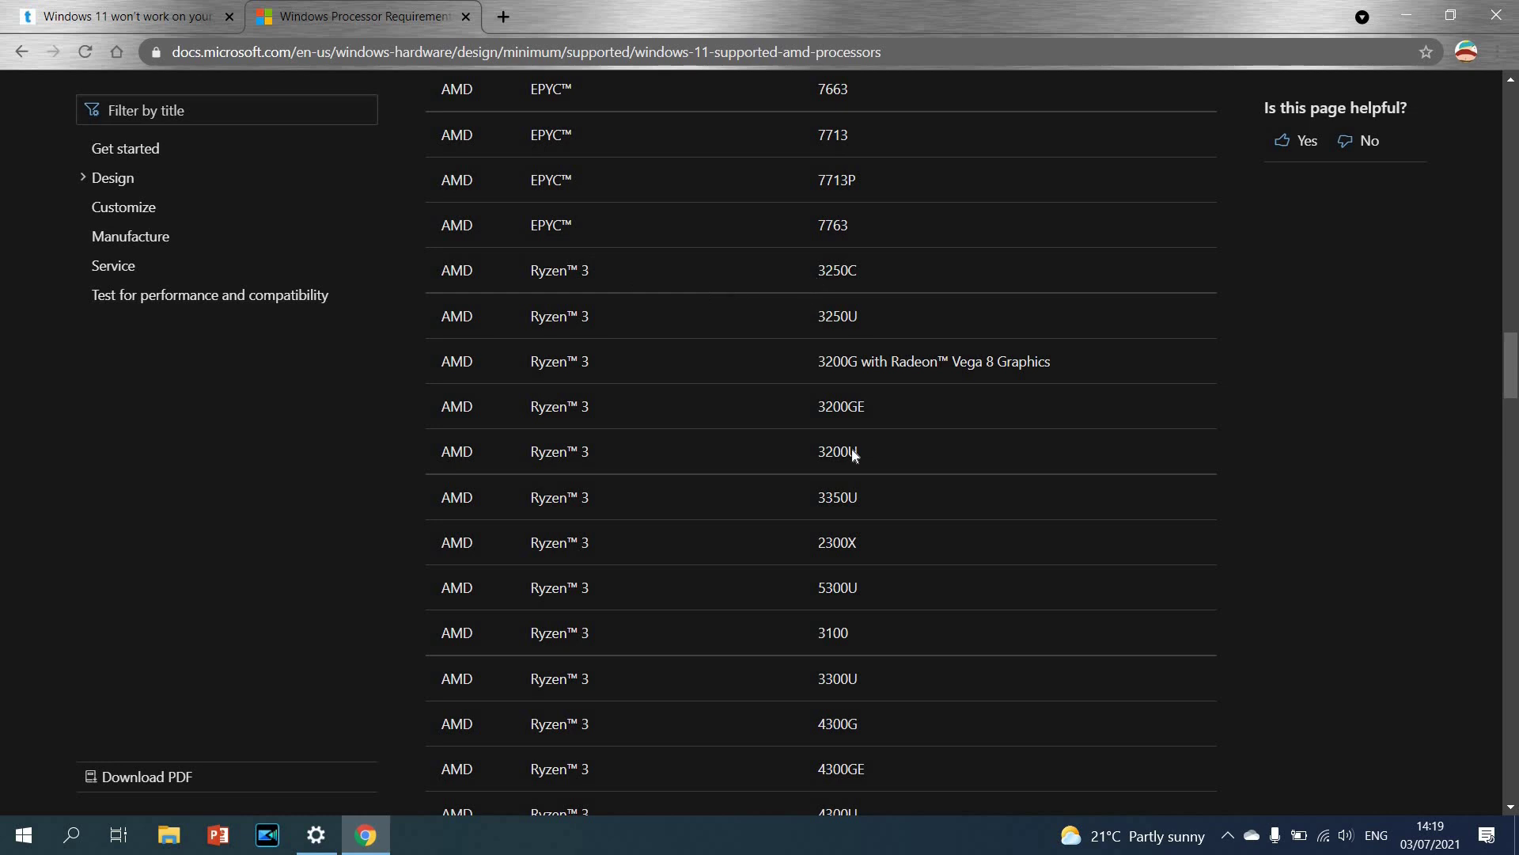
{"action": "scroll", "coordinate": [884, 514], "scroll_direction": "down", "scroll_amount": 17}
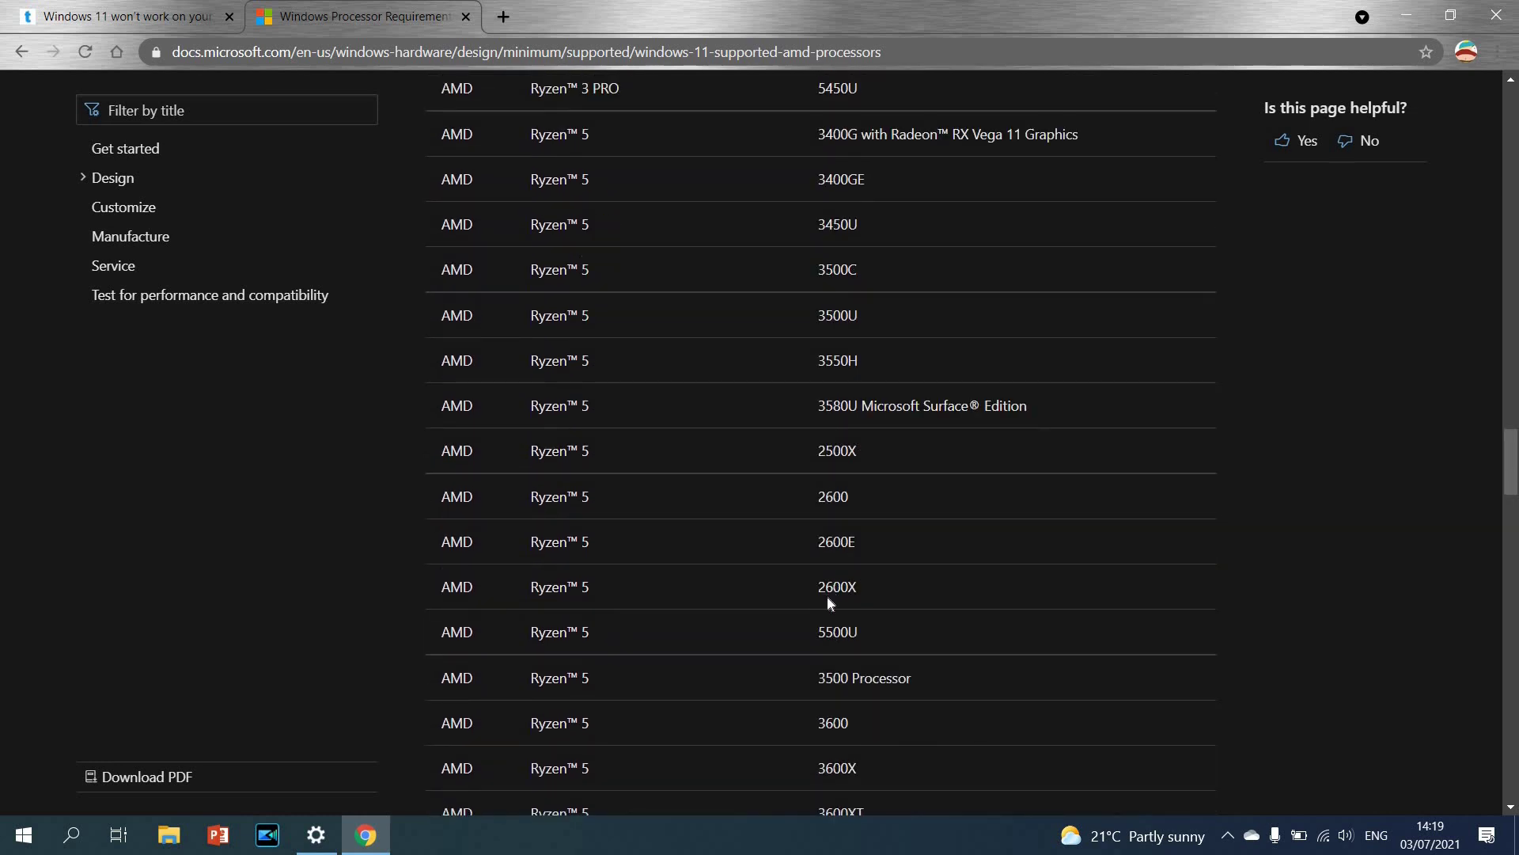
{"action": "scroll", "coordinate": [847, 625], "scroll_direction": "down", "scroll_amount": 1}
{"action": "scroll", "coordinate": [847, 640], "scroll_direction": "down", "scroll_amount": 16}
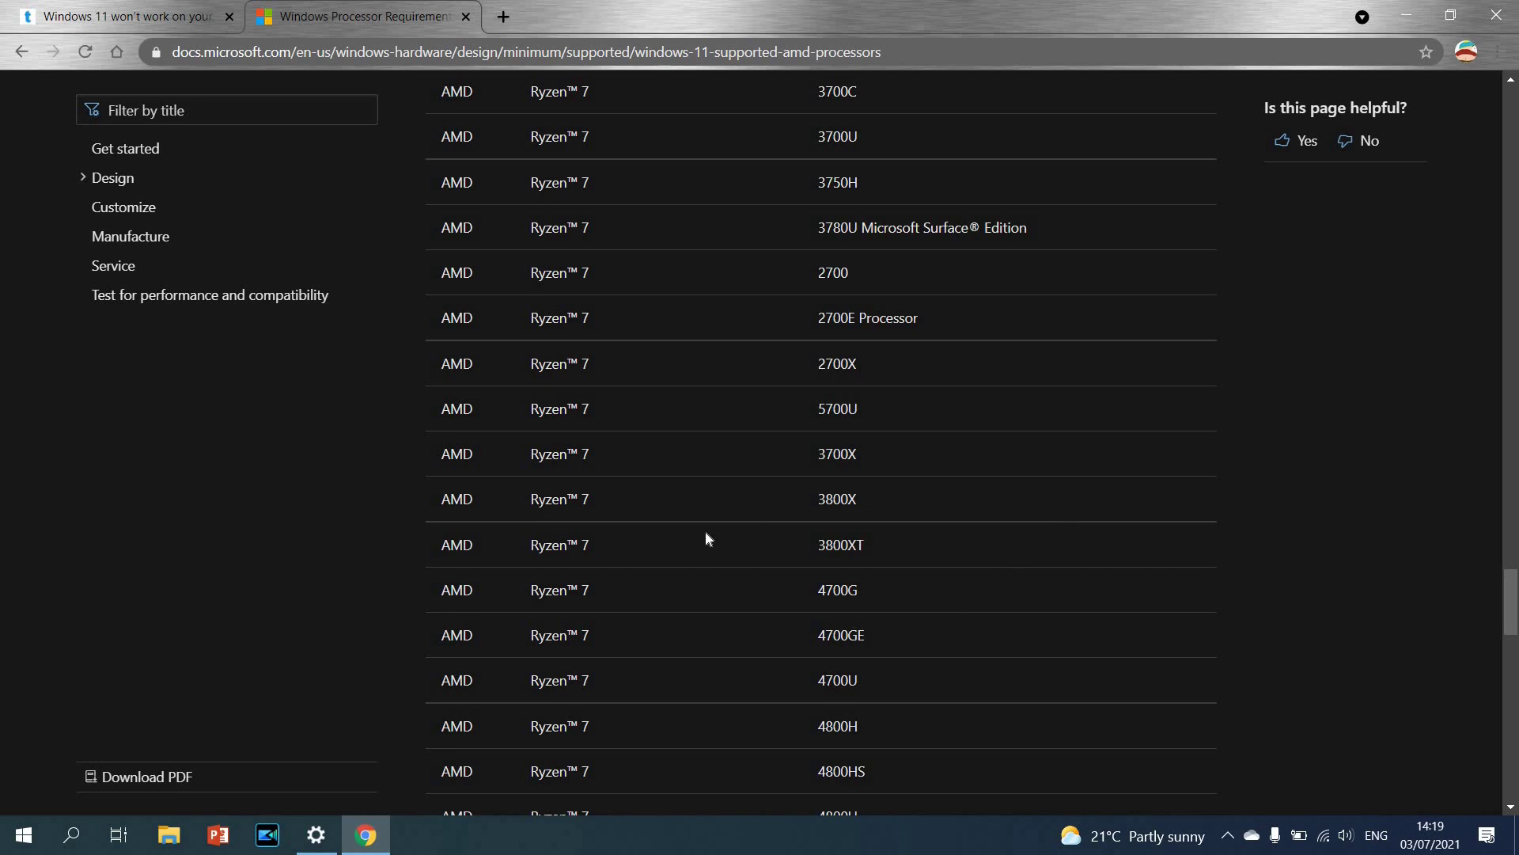
{"action": "scroll", "coordinate": [679, 471], "scroll_direction": "up", "scroll_amount": 20}
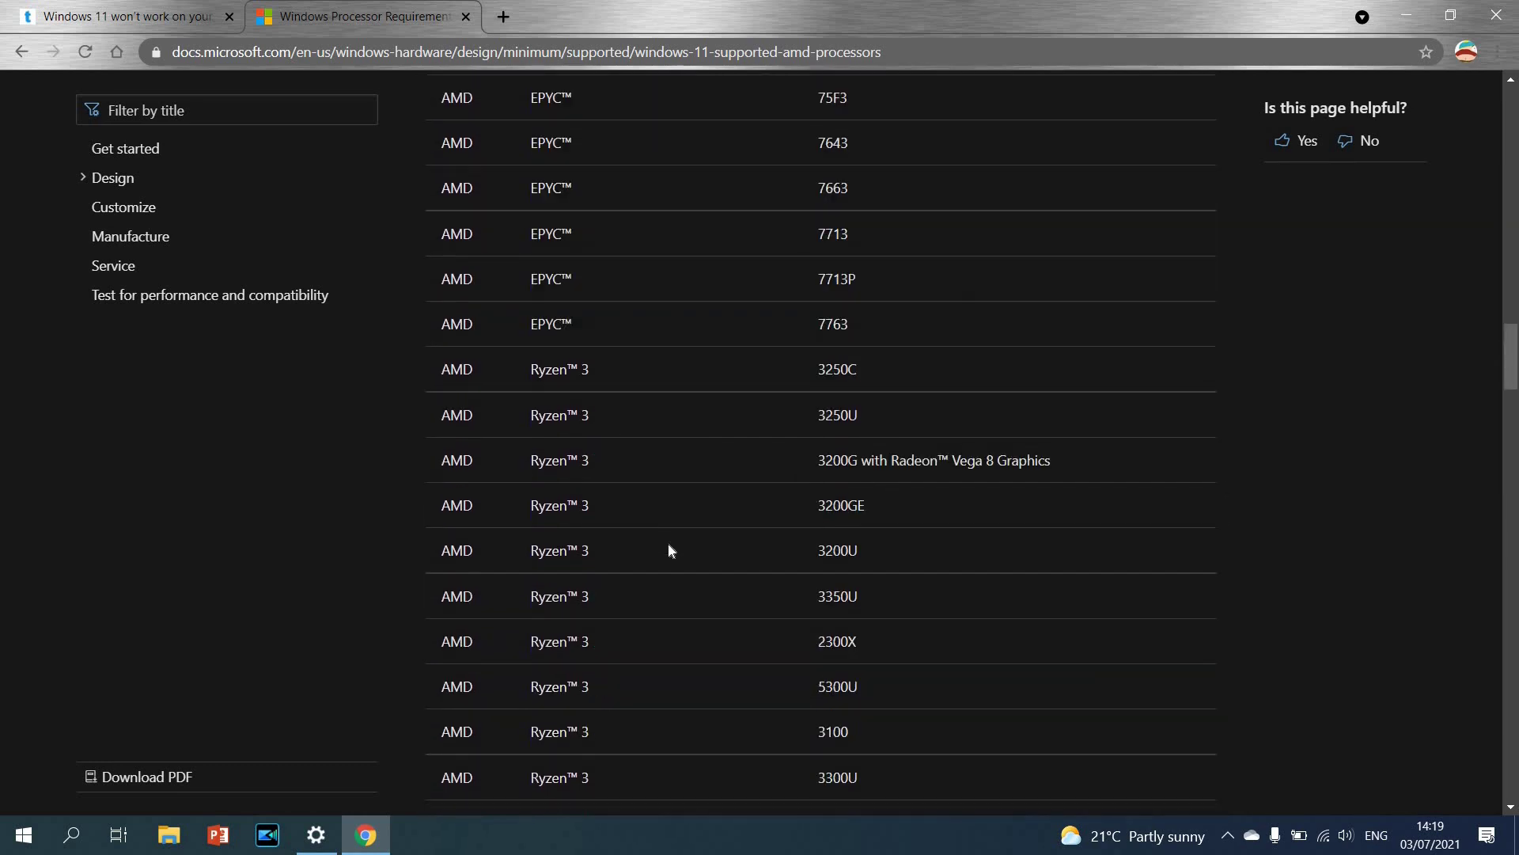
{"action": "scroll", "coordinate": [668, 543], "scroll_direction": "up", "scroll_amount": 15}
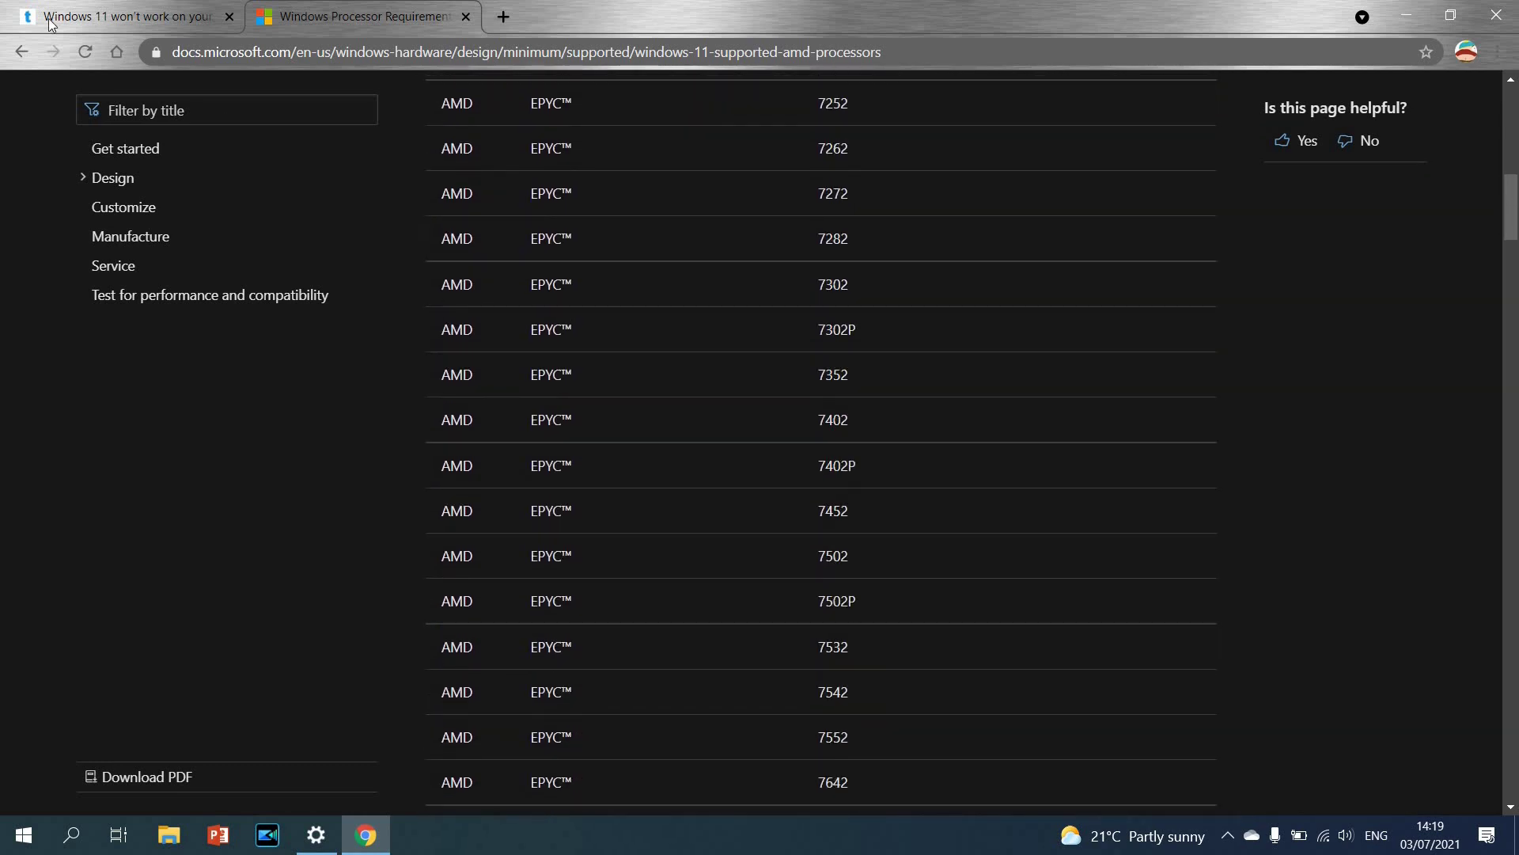
Return the article's tab to the Google results for "tpm 2.0 supported cpu" and load the Google home page in the processor list's tab.
{"action": "left_click", "coordinate": [20, 58]}
{"action": "left_click", "coordinate": [360, 16]}
{"action": "left_click", "coordinate": [119, 51]}
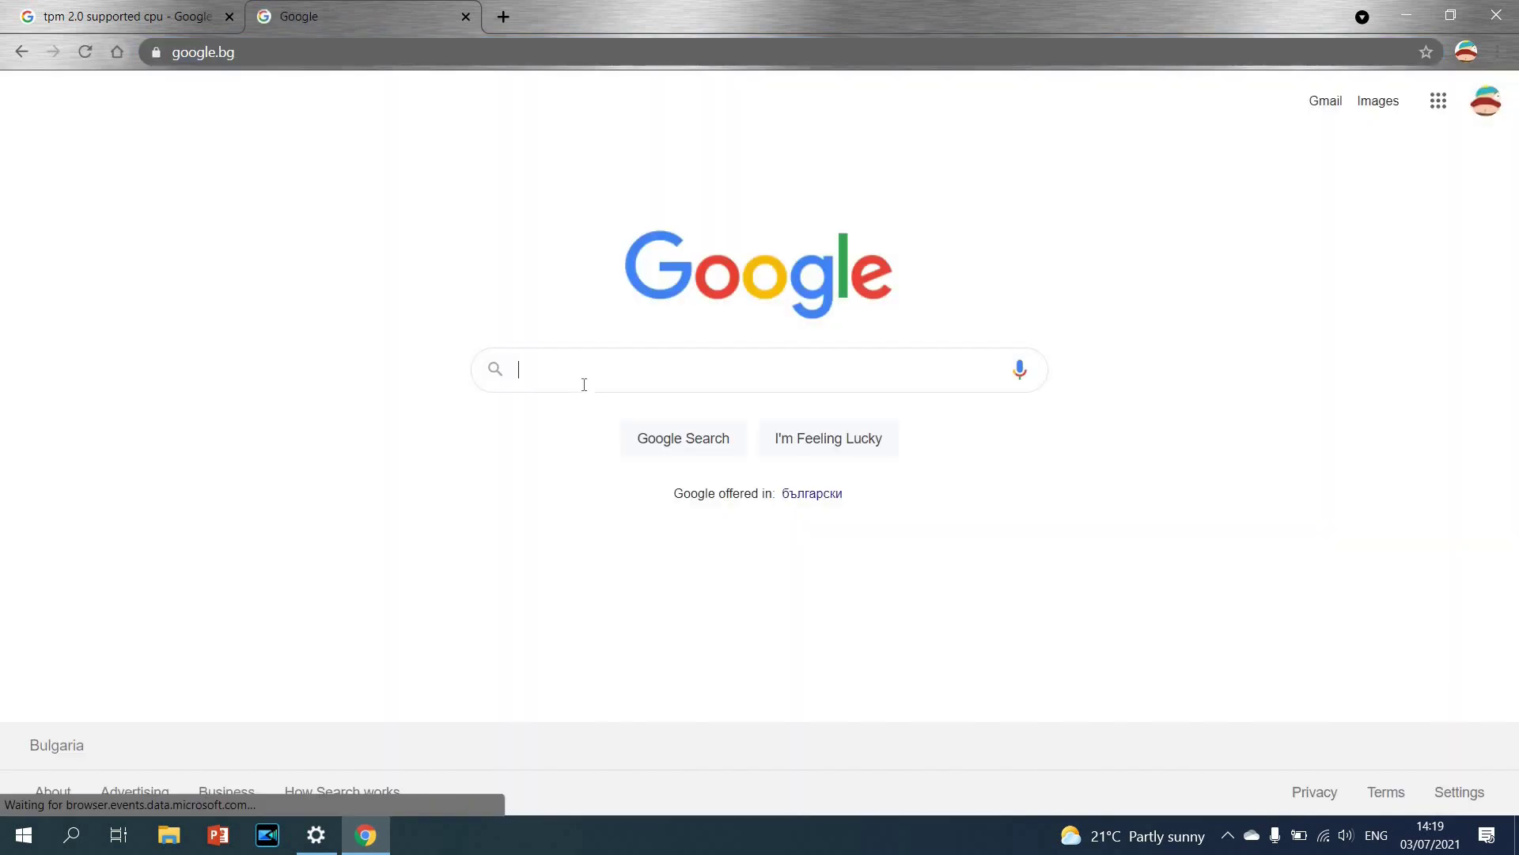
Search Google for "enable tpm 2.0".
{"action": "left_click", "coordinate": [581, 361]}
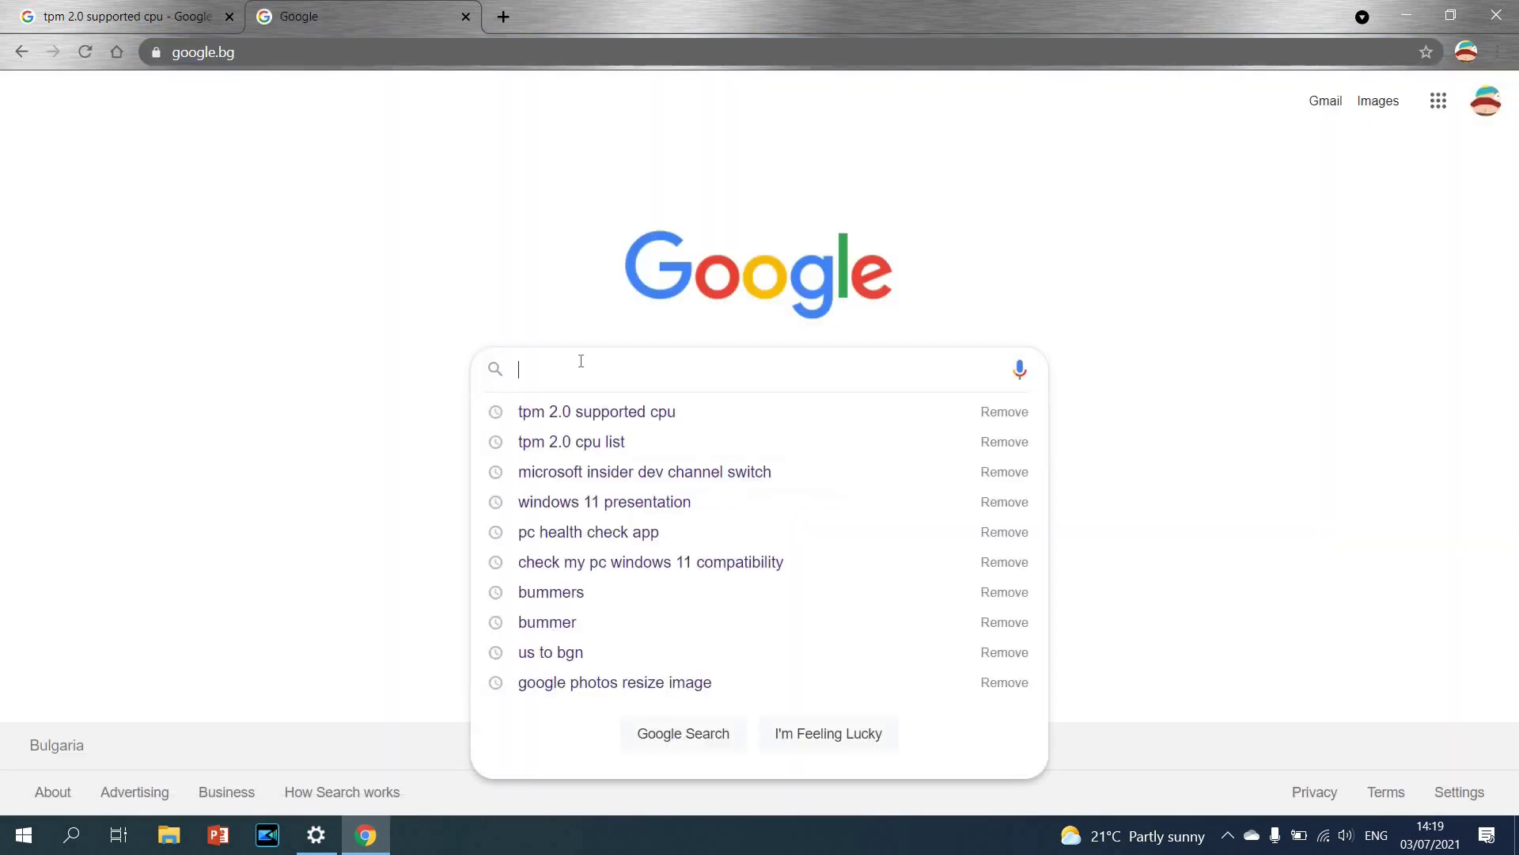
{"action": "type", "text": "enable"}
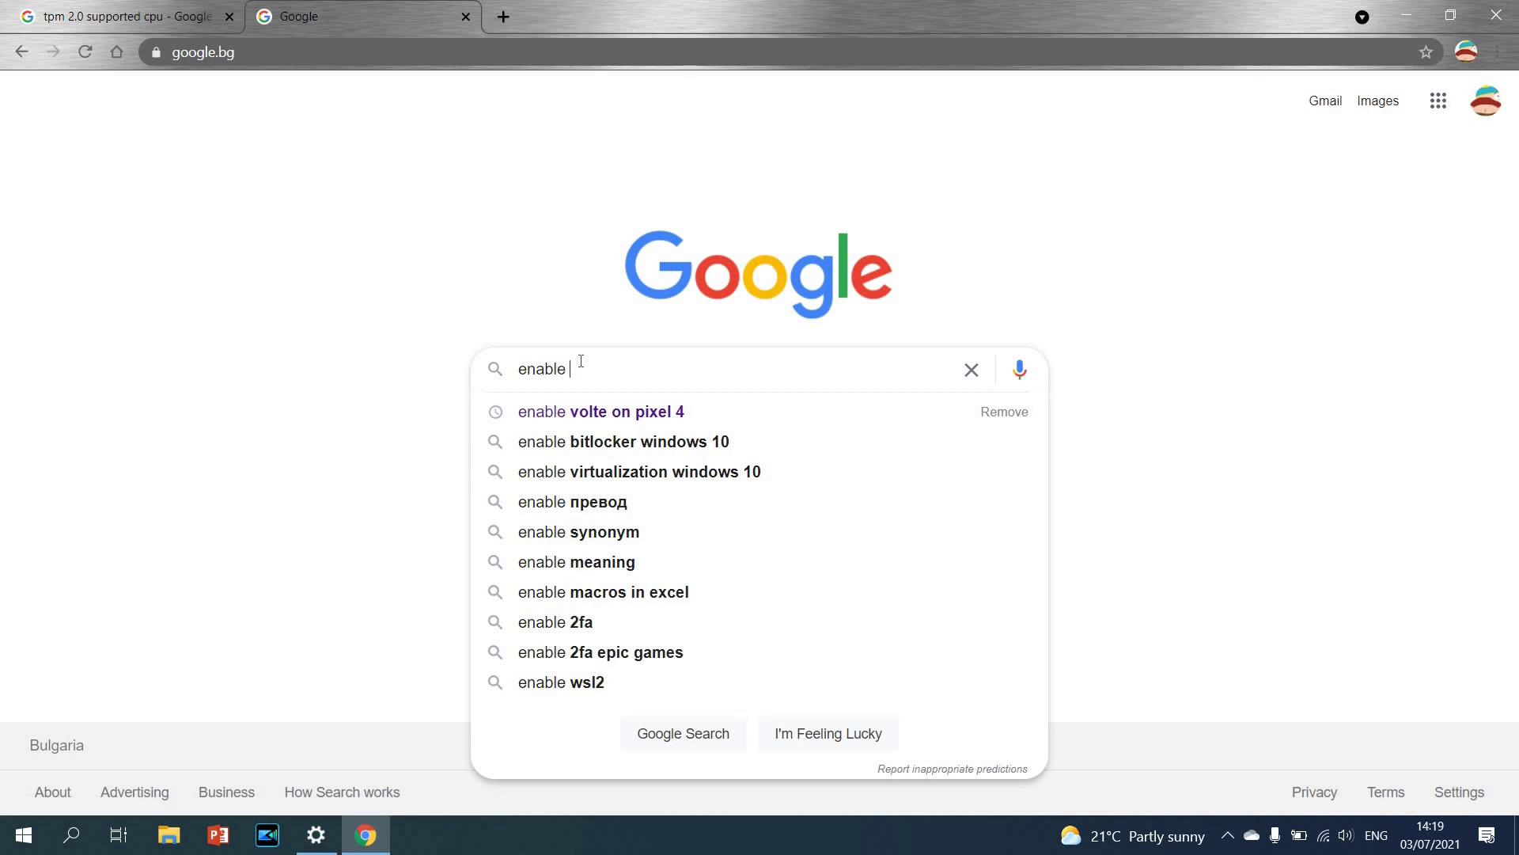
{"action": "type", "text": " tpm"}
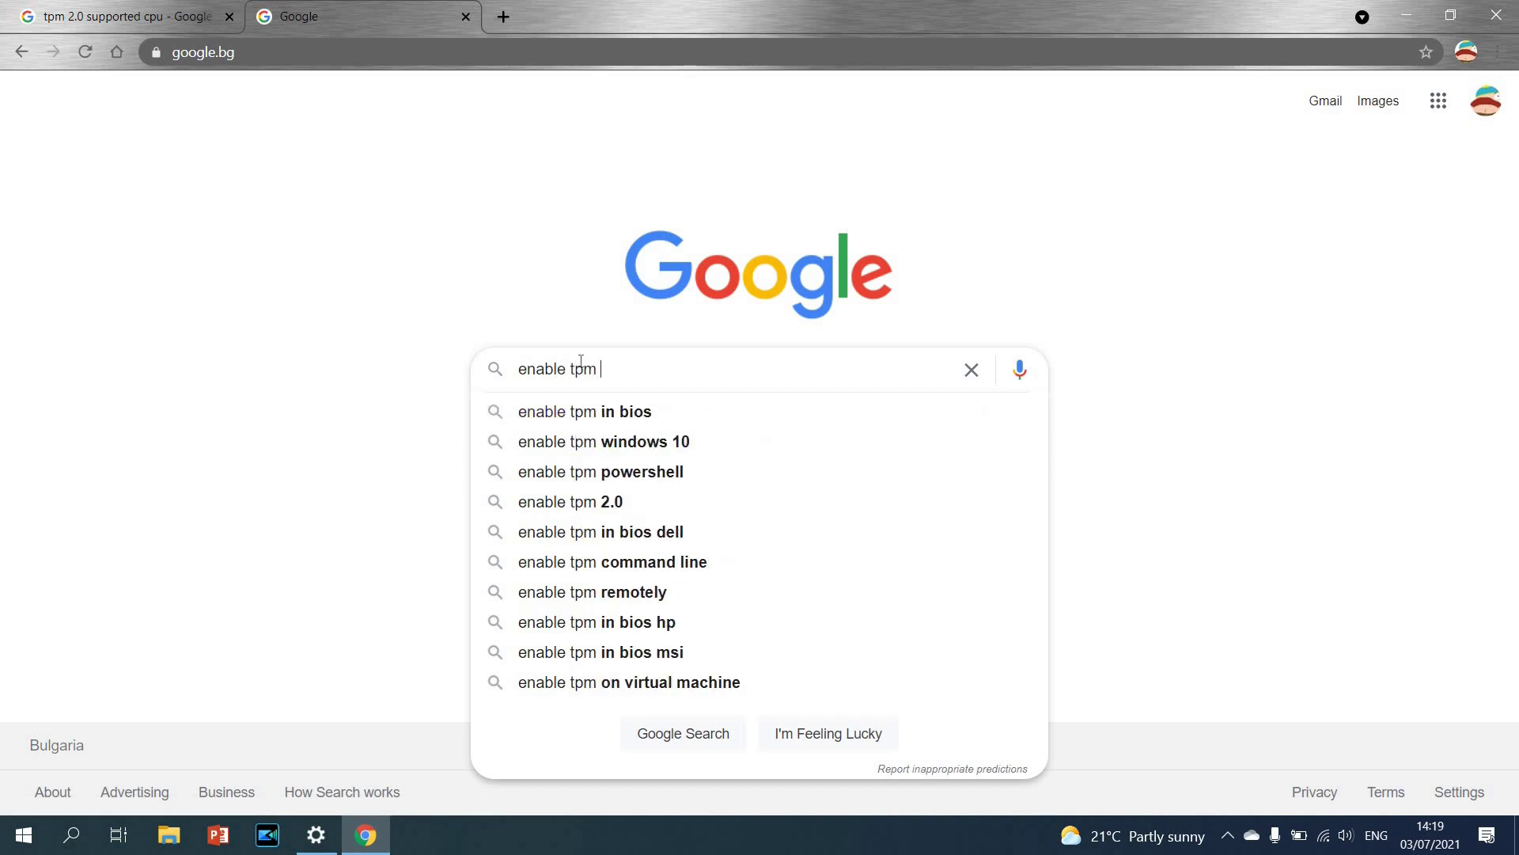
{"action": "left_click", "coordinate": [598, 510]}
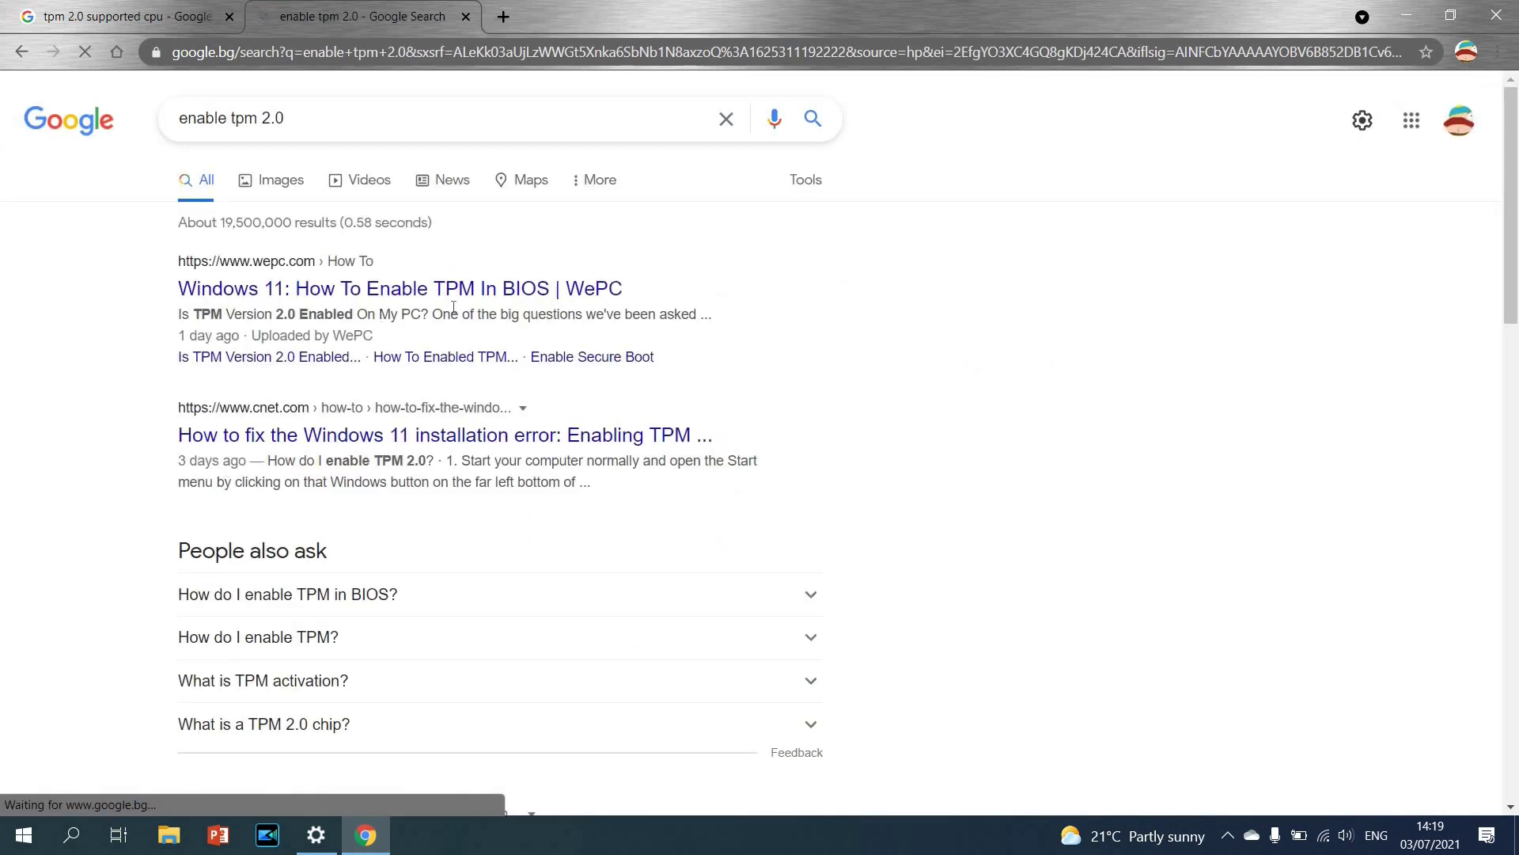
Skim the WePC guide on enabling TPM in BIOS, return to the search results, and look through the other articles and videos.
{"action": "left_click", "coordinate": [528, 288]}
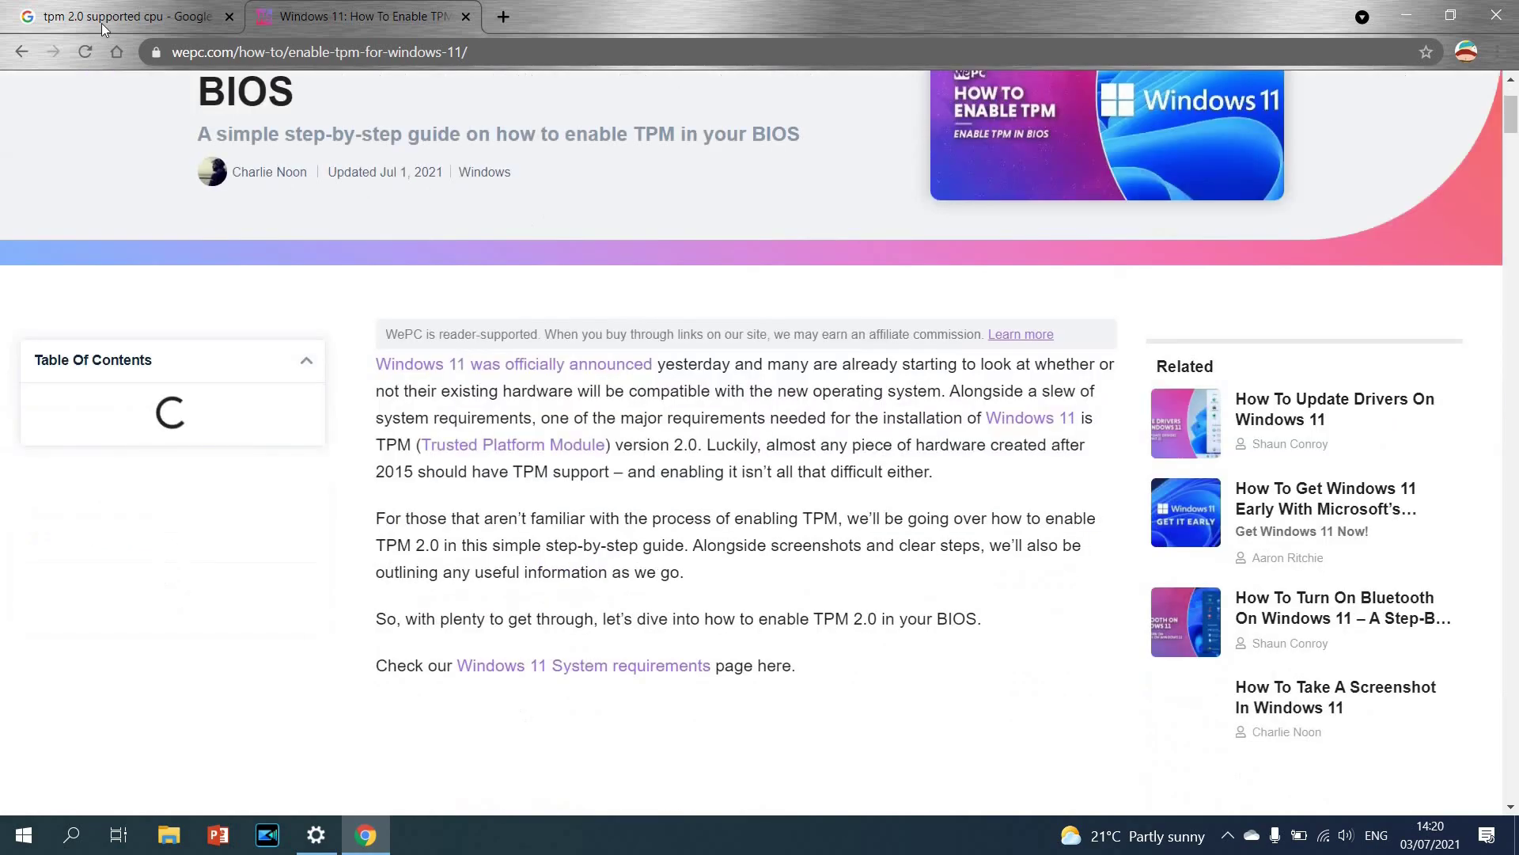
{"action": "scroll", "coordinate": [744, 475], "scroll_direction": "down", "scroll_amount": 5}
{"action": "left_click", "coordinate": [22, 51]}
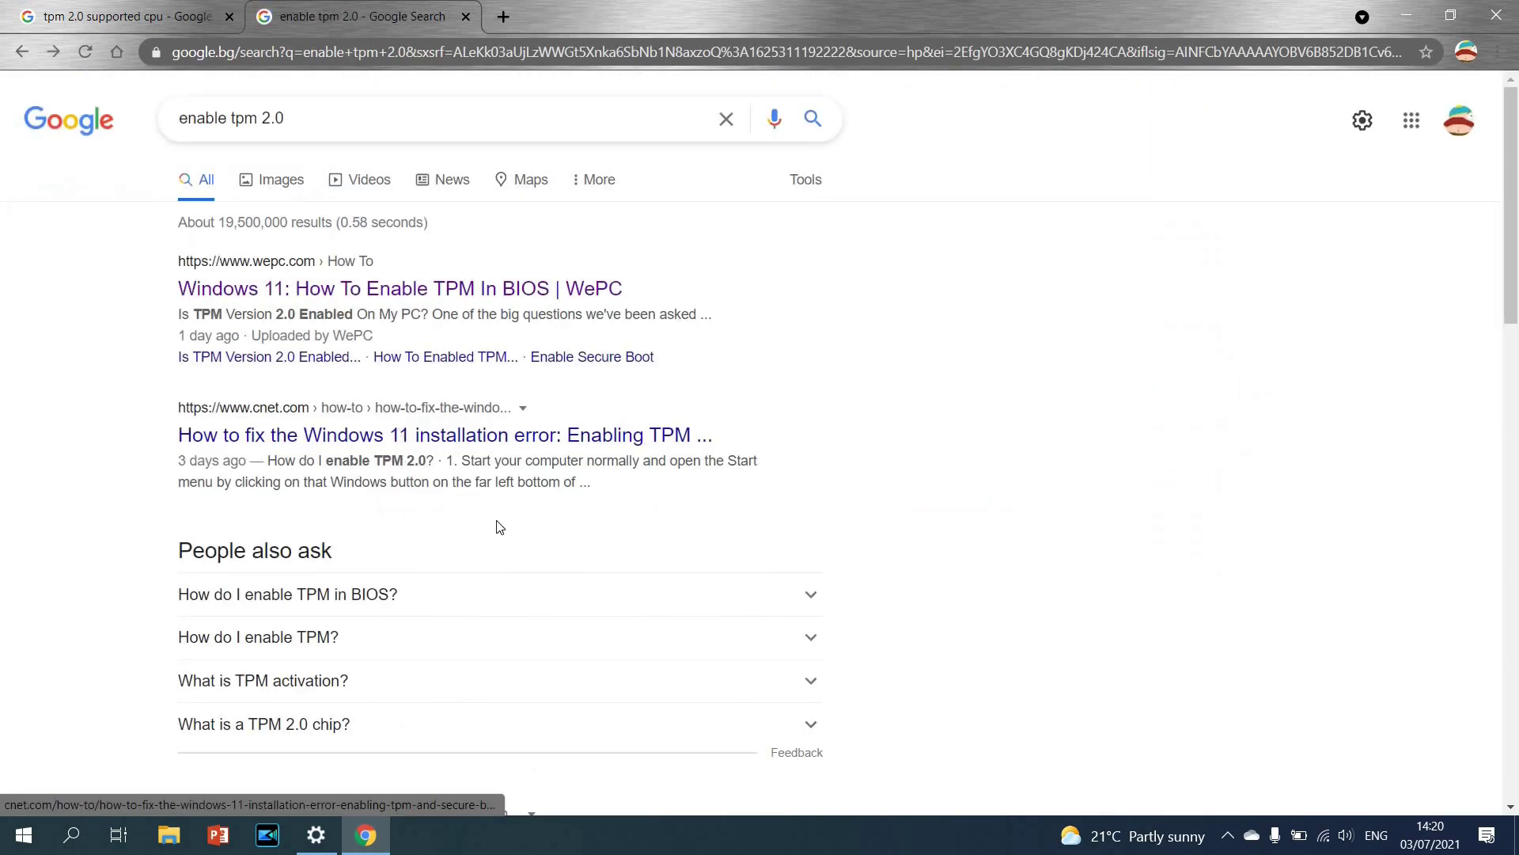
{"action": "scroll", "coordinate": [499, 527], "scroll_direction": "down", "scroll_amount": 10}
{"action": "scroll", "coordinate": [329, 444], "scroll_direction": "up", "scroll_amount": 9}
{"action": "scroll", "coordinate": [434, 546], "scroll_direction": "down", "scroll_amount": 8}
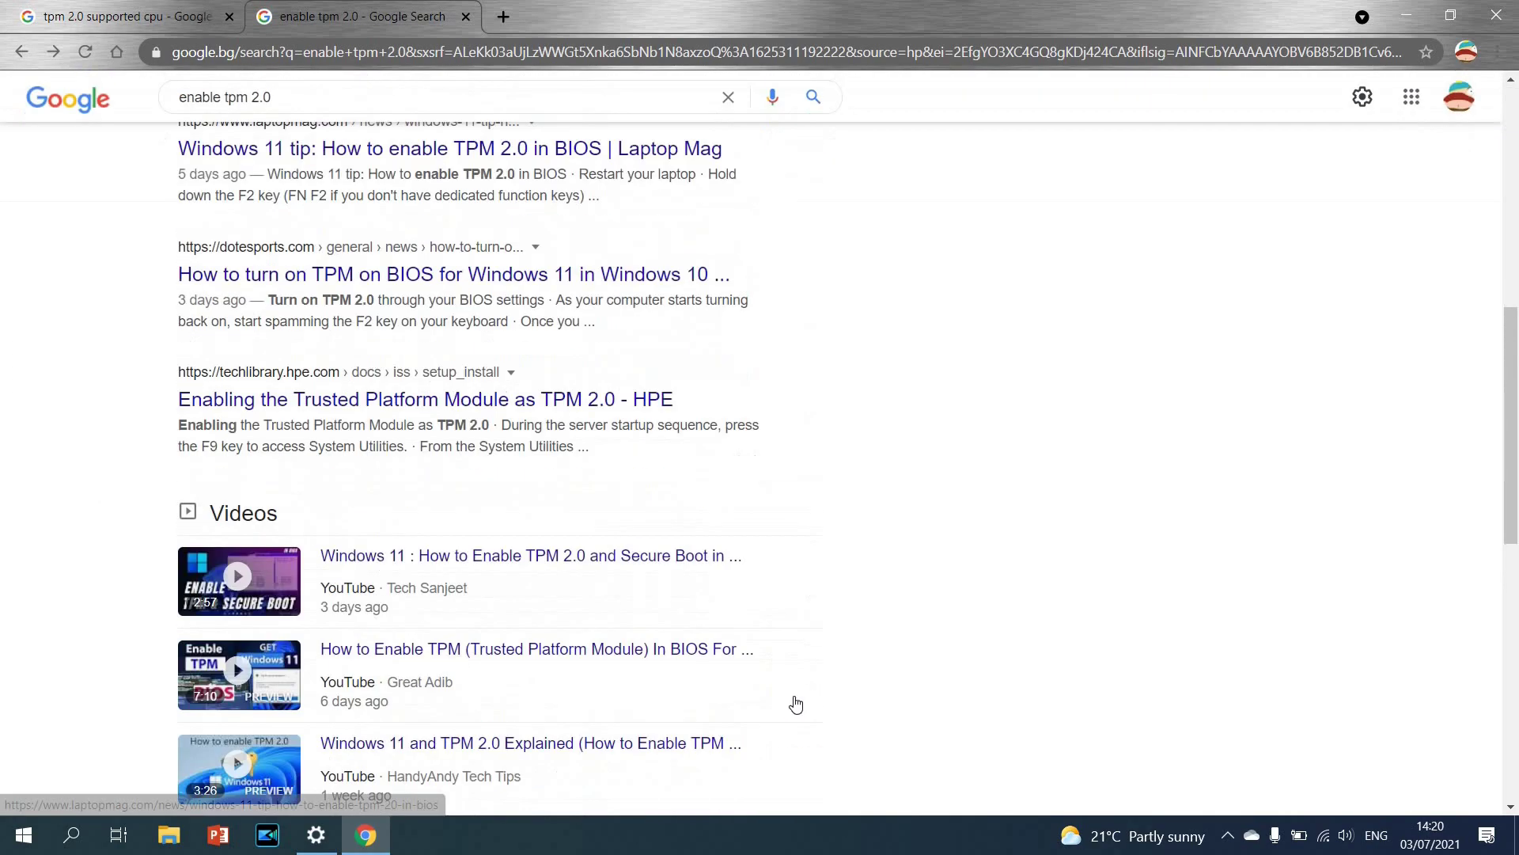
{"action": "scroll", "coordinate": [796, 704], "scroll_direction": "down", "scroll_amount": 3}
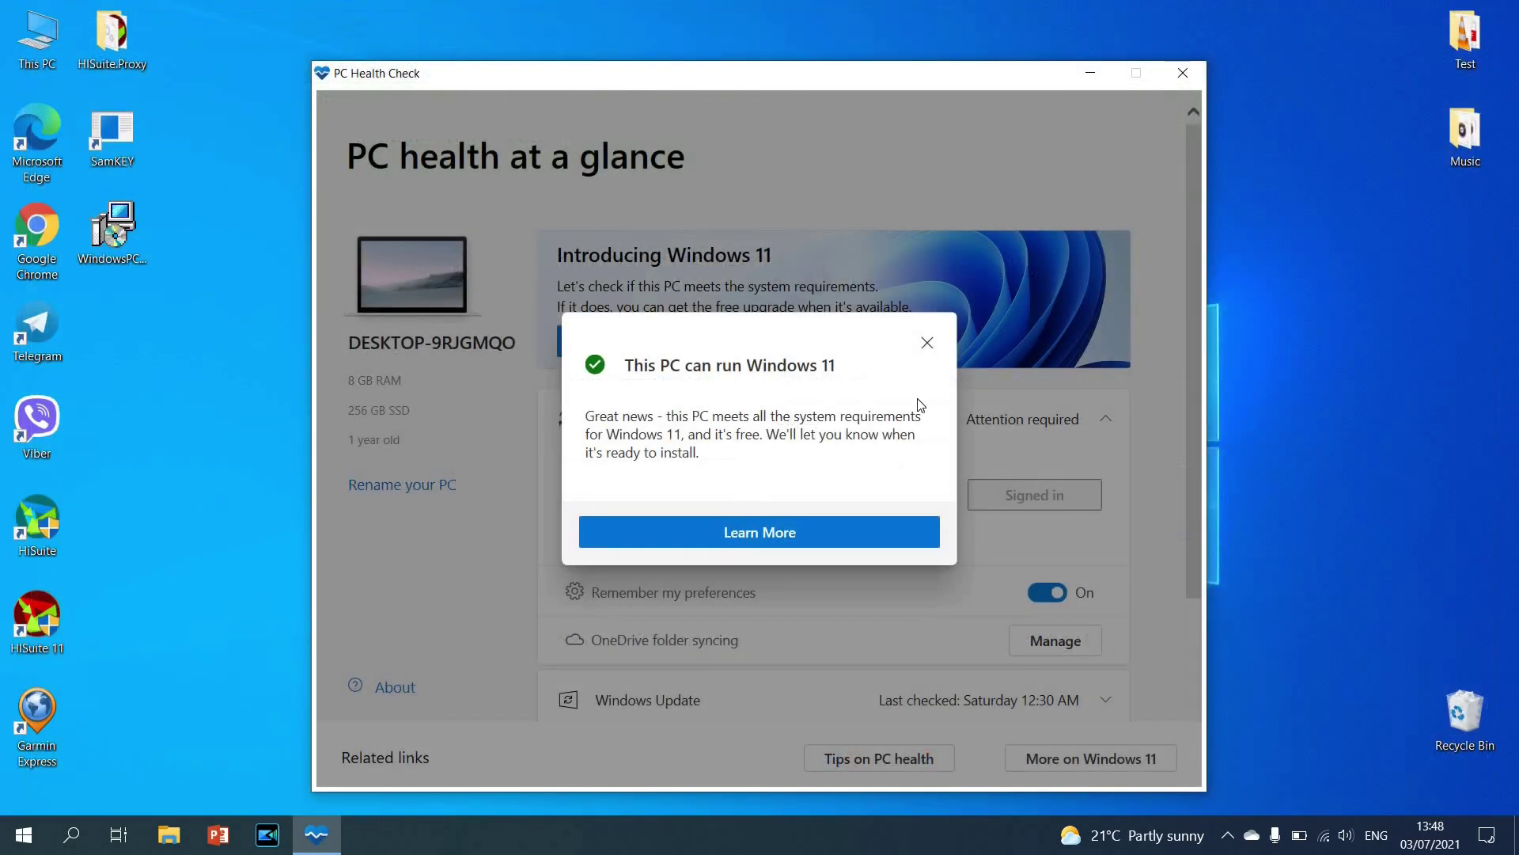
Close the compatibility result and PC Health Check, and open the Windows Insider Program page in the Update & Security settings.
{"action": "left_click", "coordinate": [927, 342]}
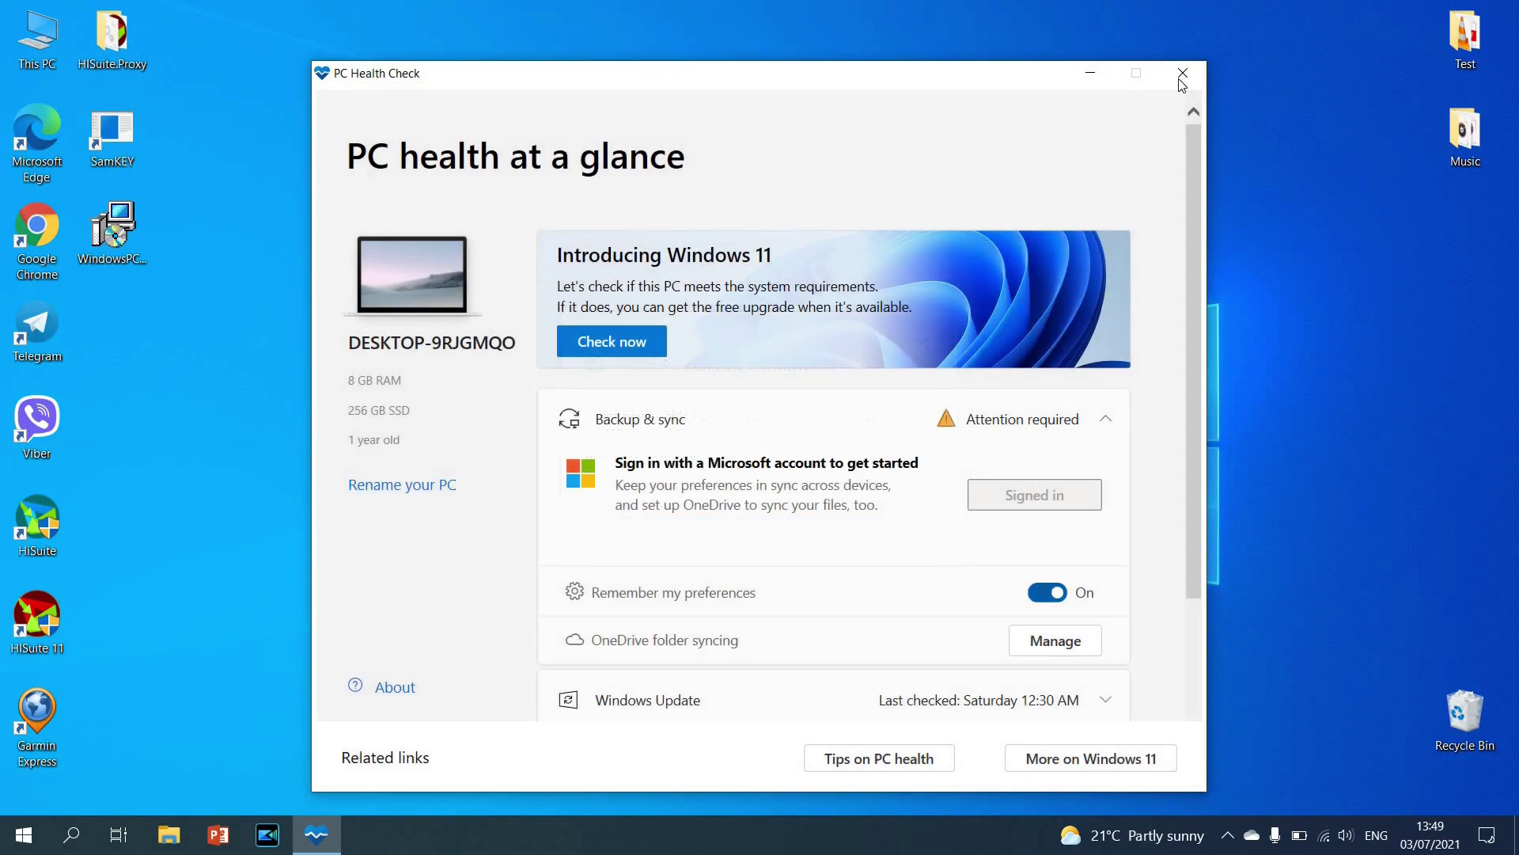
{"action": "left_click", "coordinate": [1183, 72]}
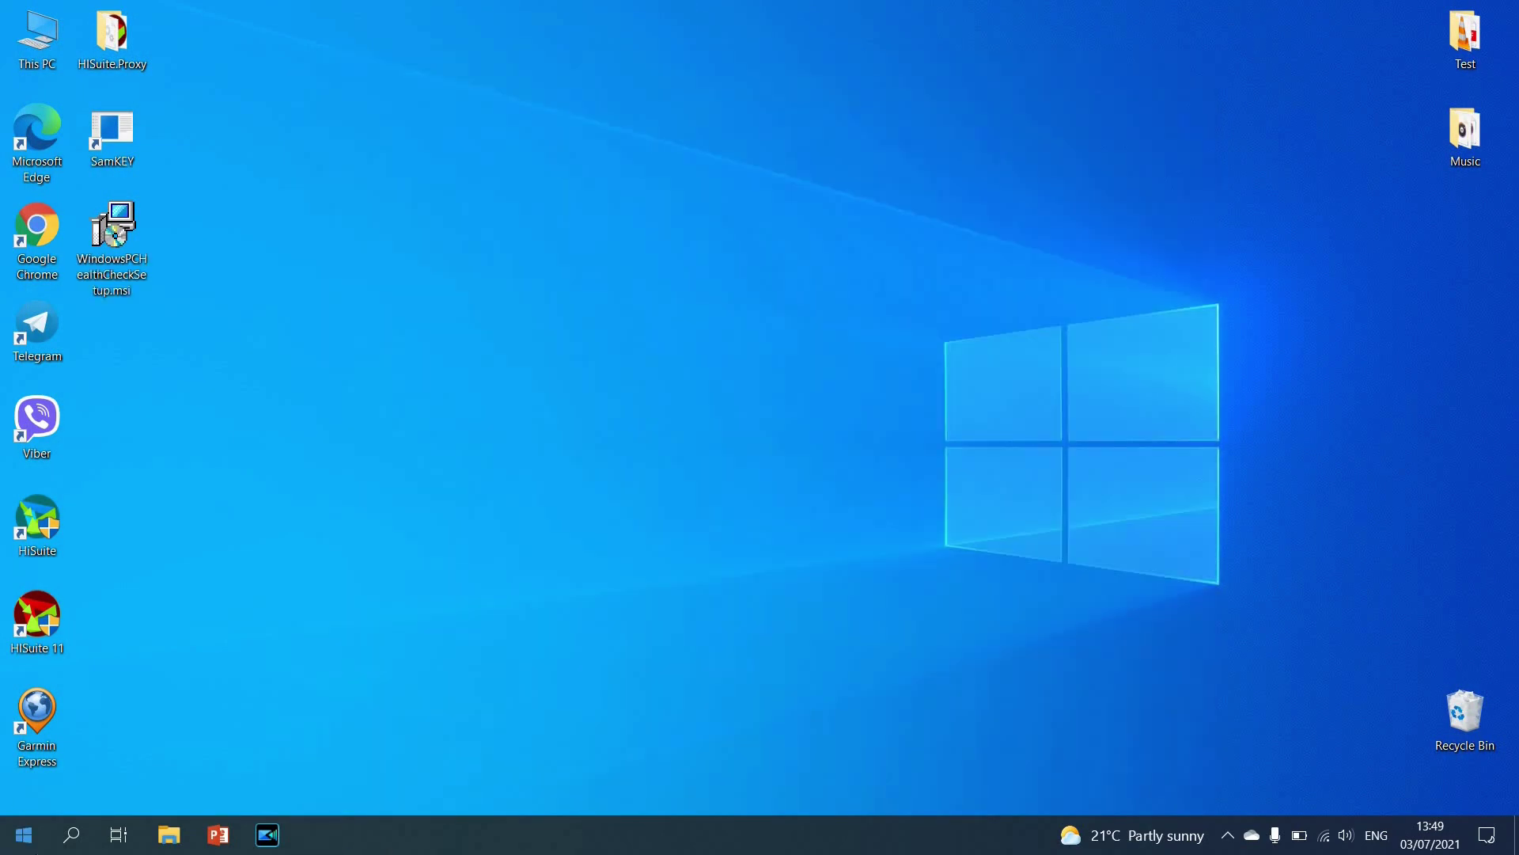
{"action": "left_click", "coordinate": [24, 835]}
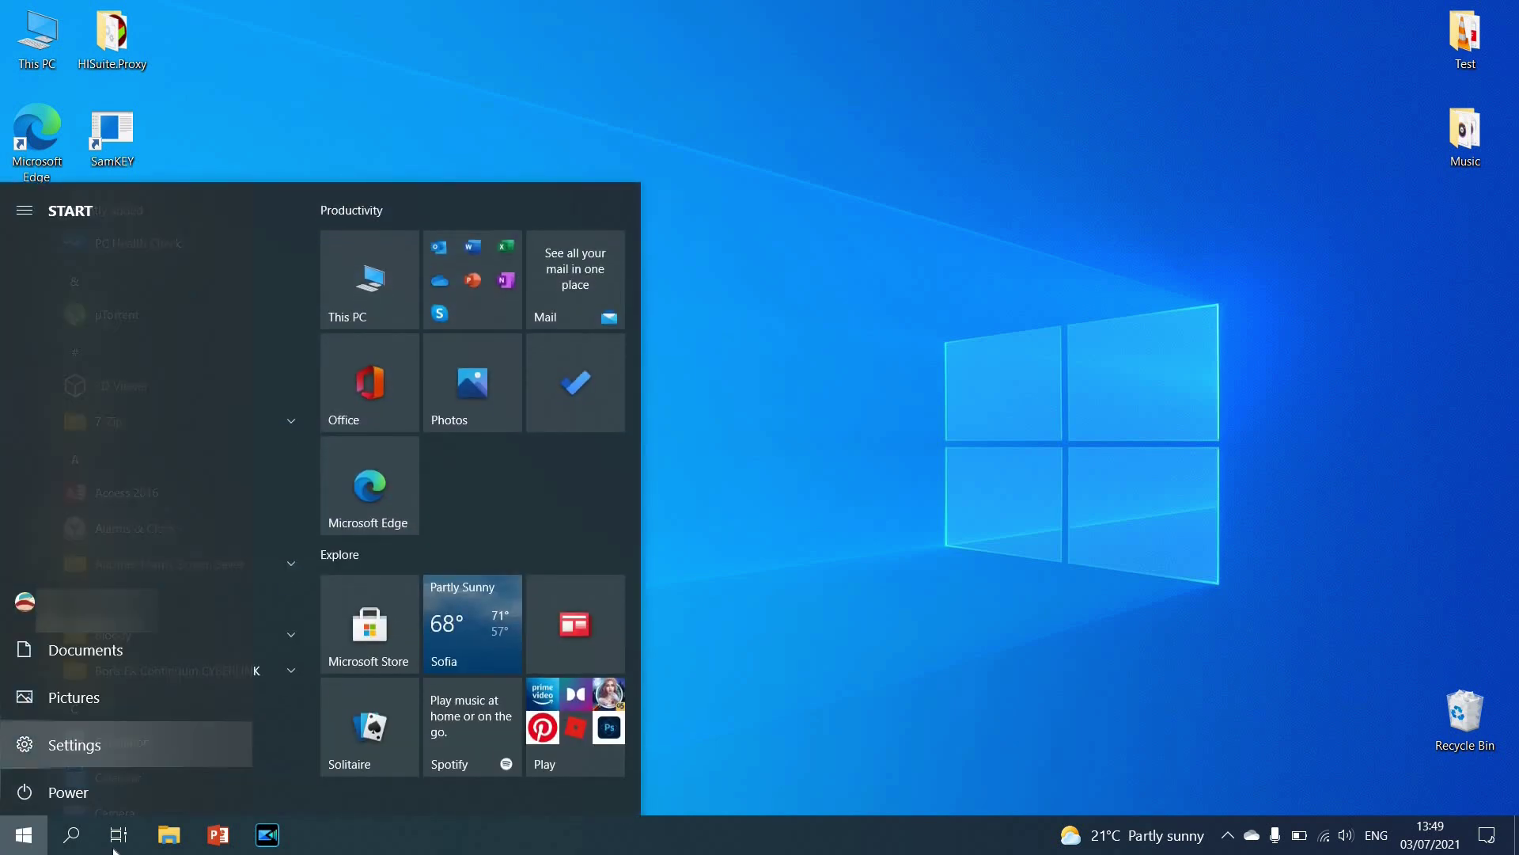
{"action": "key", "text": "super+s"}
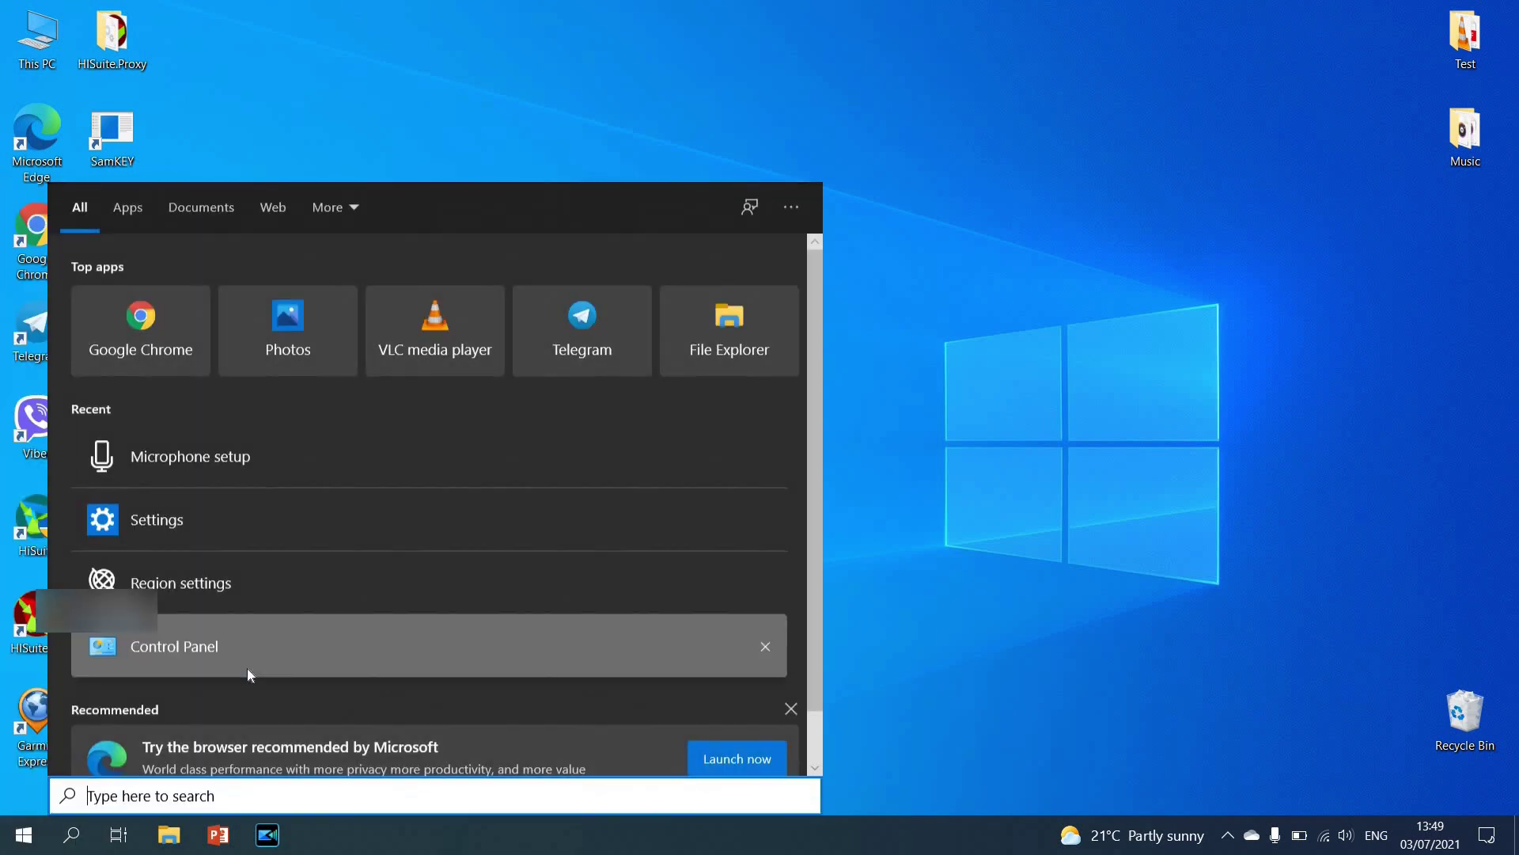
{"action": "type", "text": "sett"}
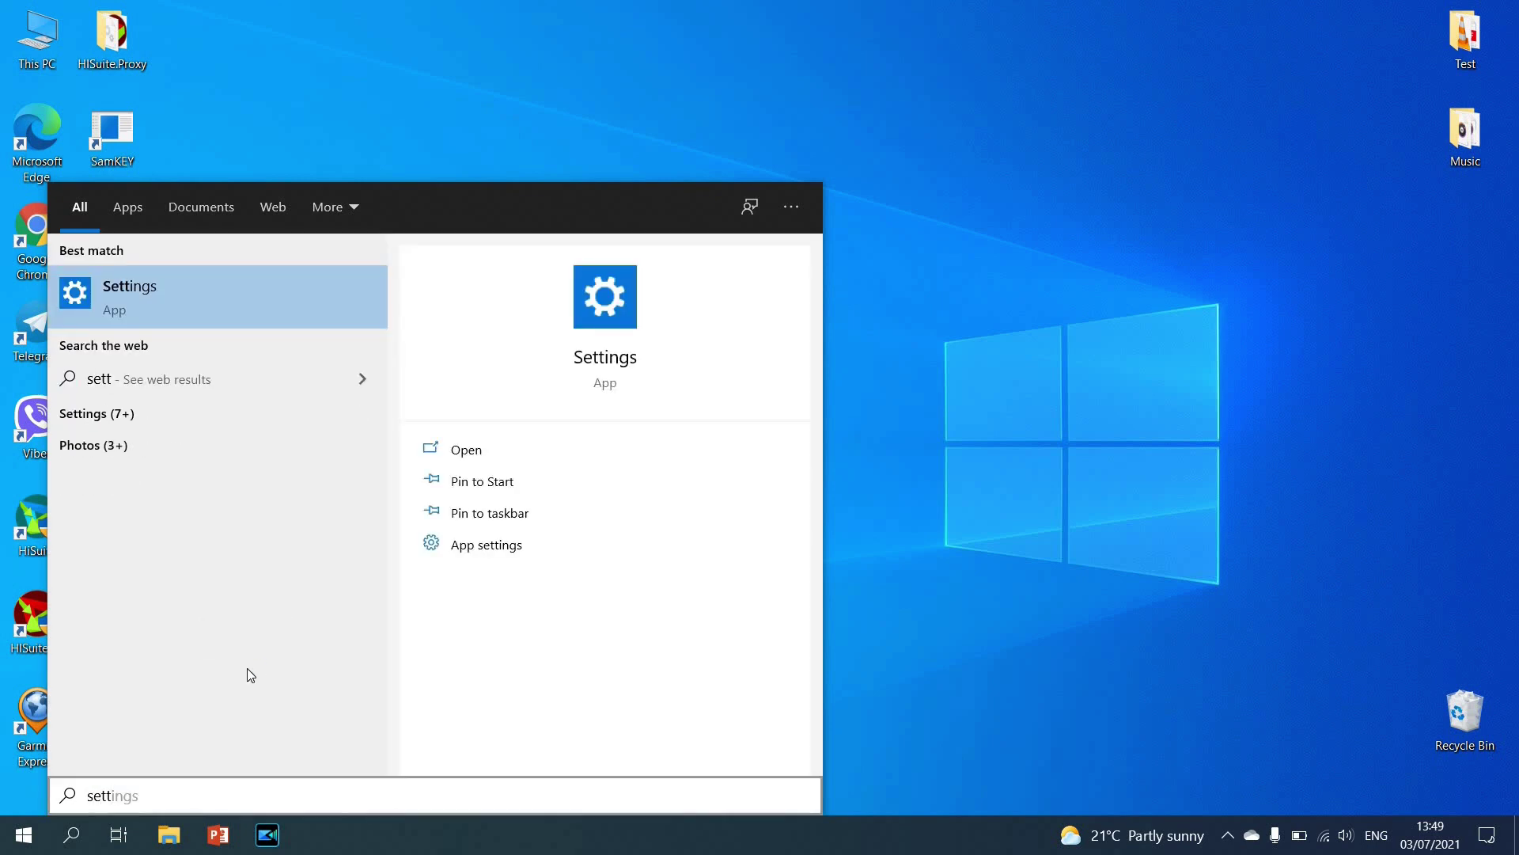
{"action": "key", "text": "Return"}
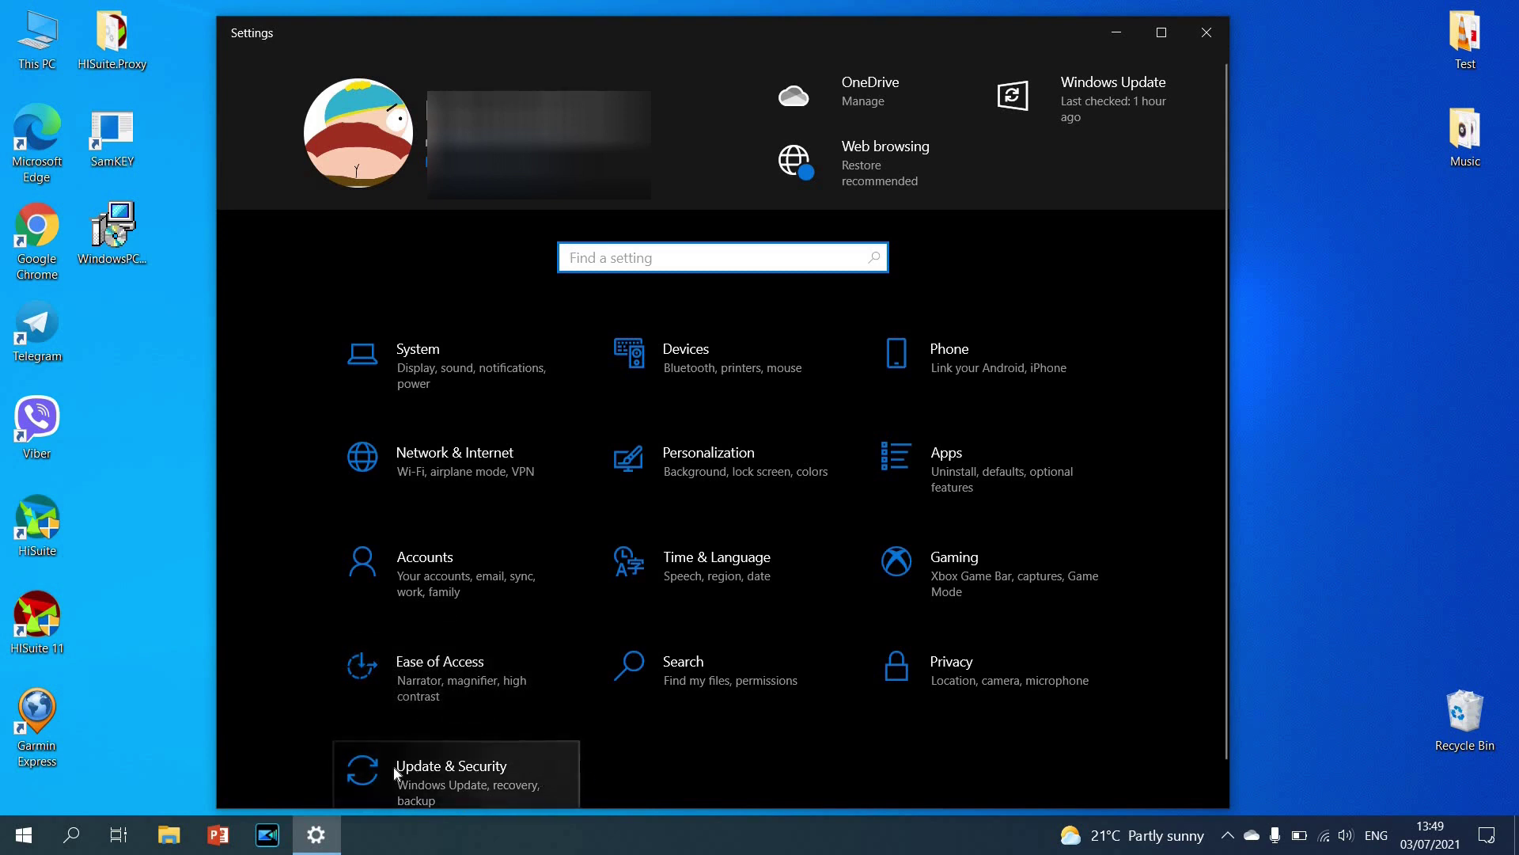
{"action": "left_click", "coordinate": [505, 774]}
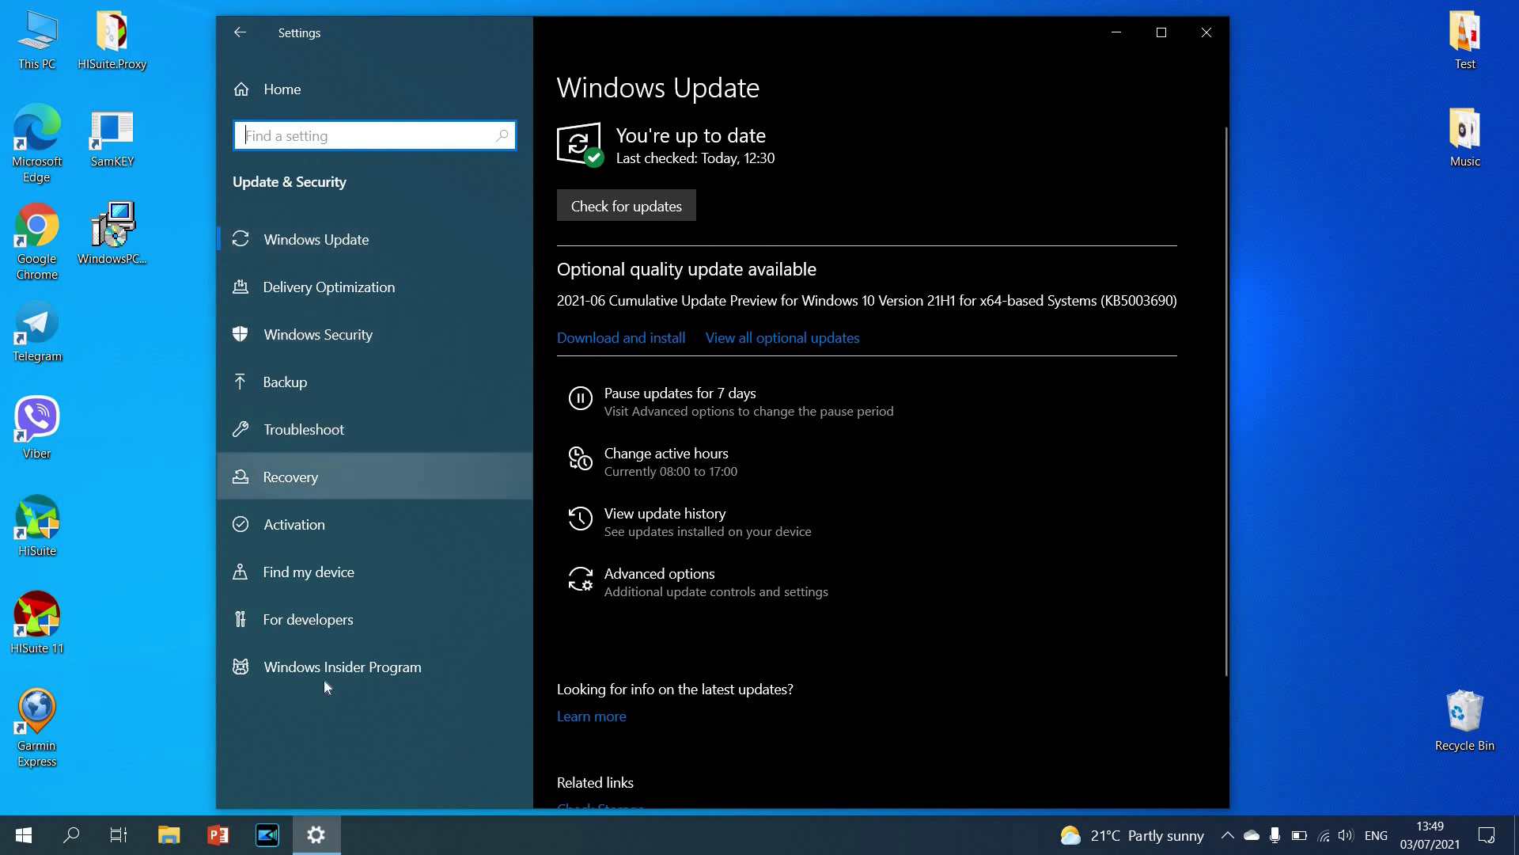
{"action": "left_click", "coordinate": [373, 668]}
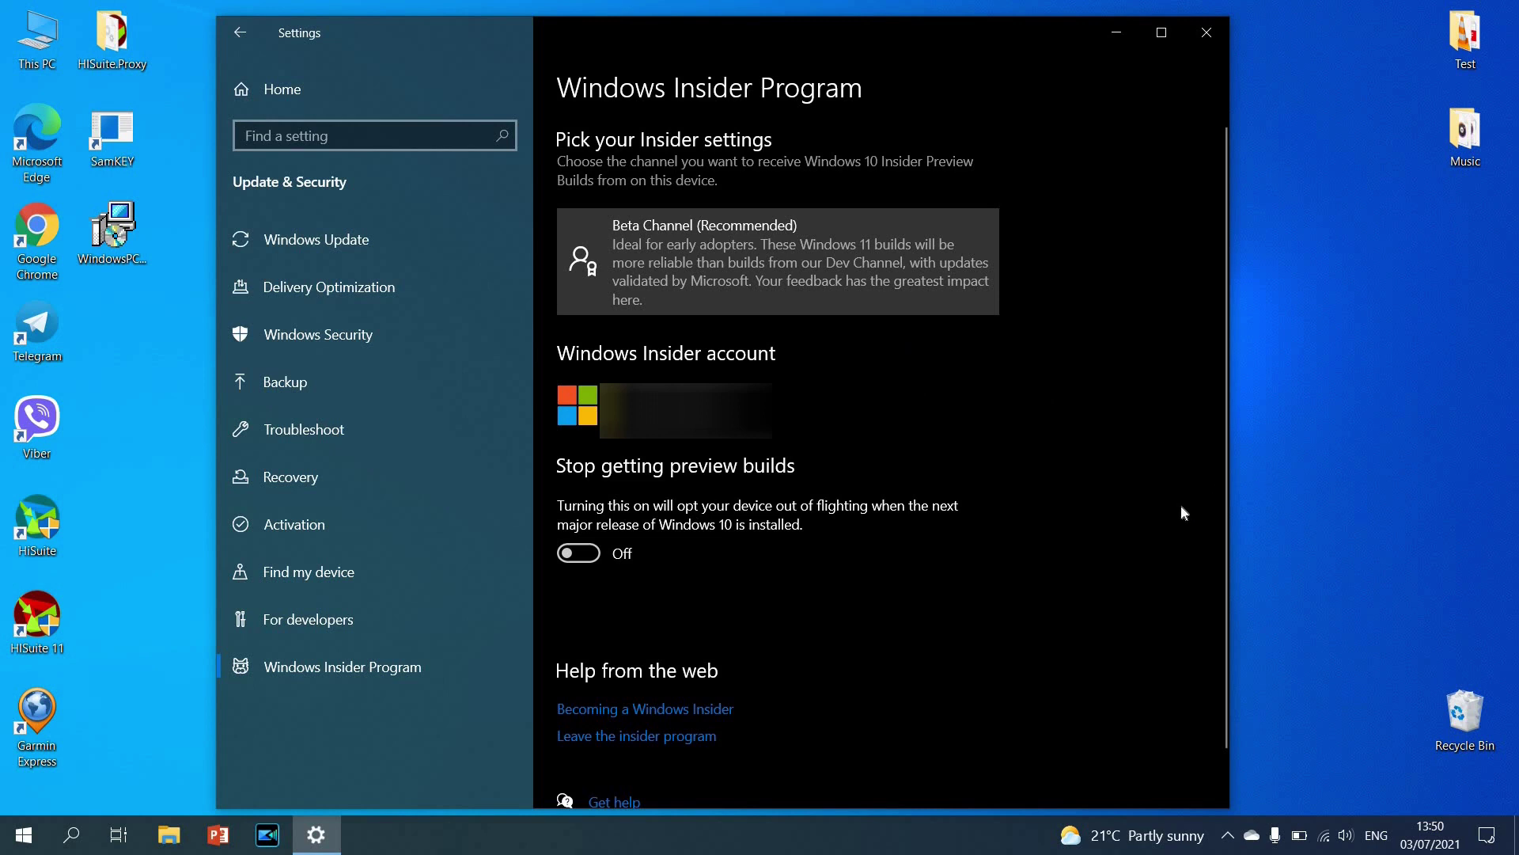
Open the Windows Insider getting-started web page, read its registration instructions, and close the browser.
{"action": "scroll", "coordinate": [609, 667], "scroll_direction": "down", "scroll_amount": 1}
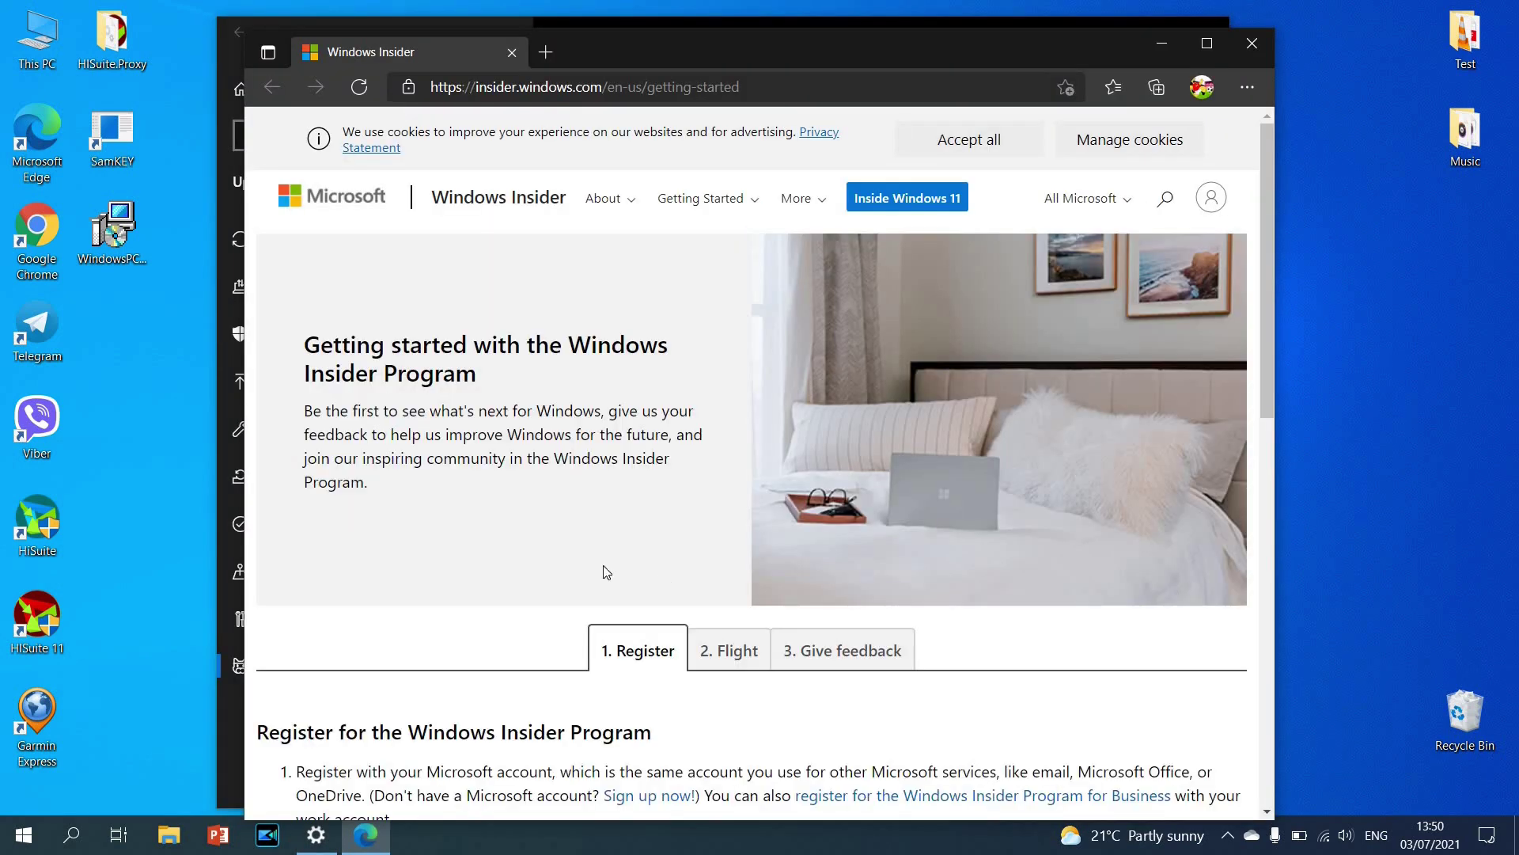
{"action": "scroll", "coordinate": [604, 569], "scroll_direction": "down", "scroll_amount": 5}
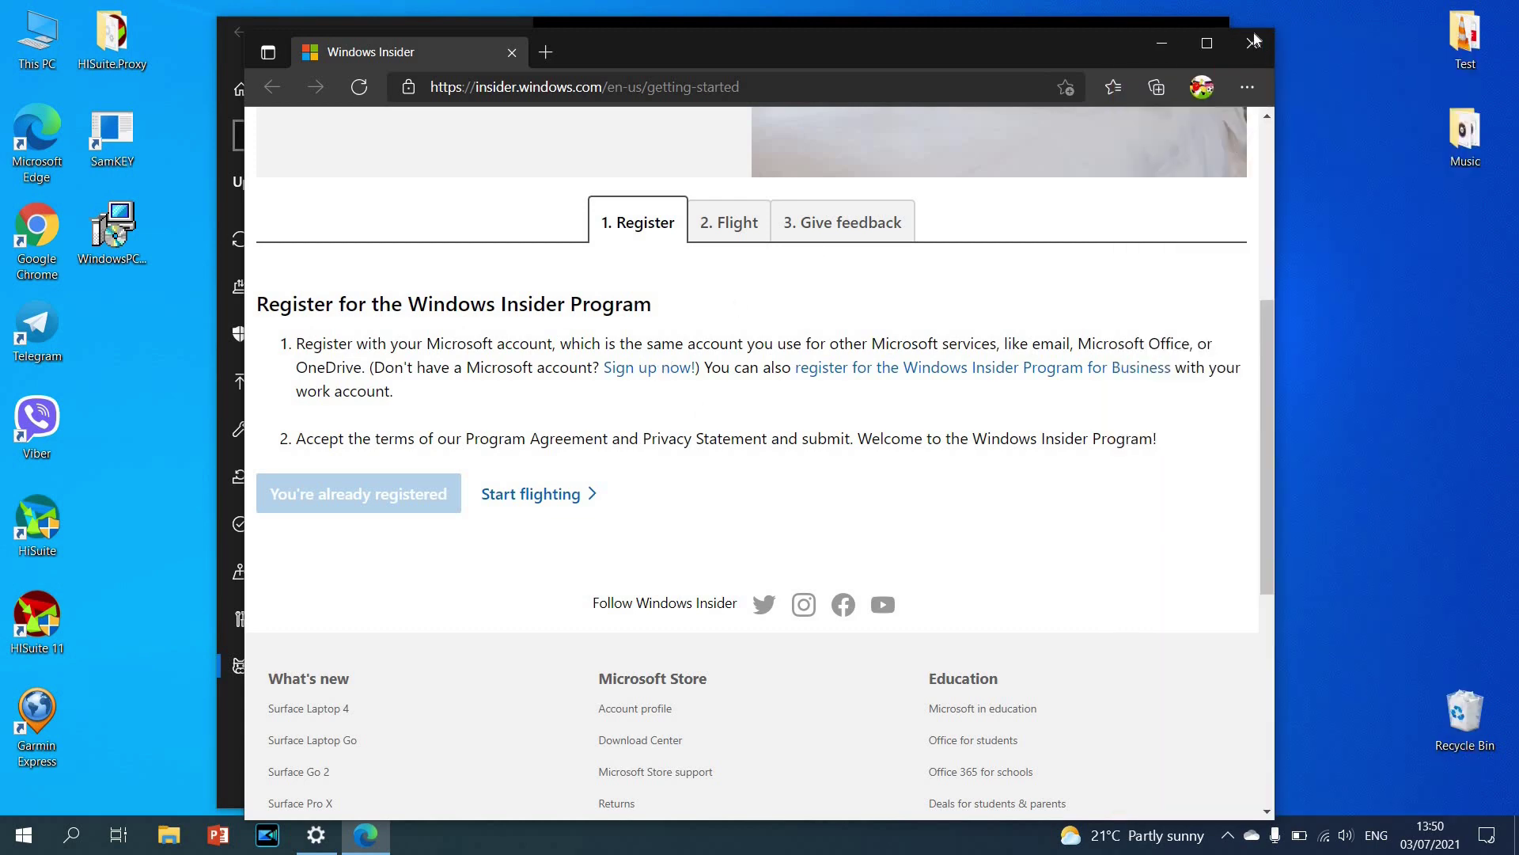
{"action": "left_click", "coordinate": [1251, 44]}
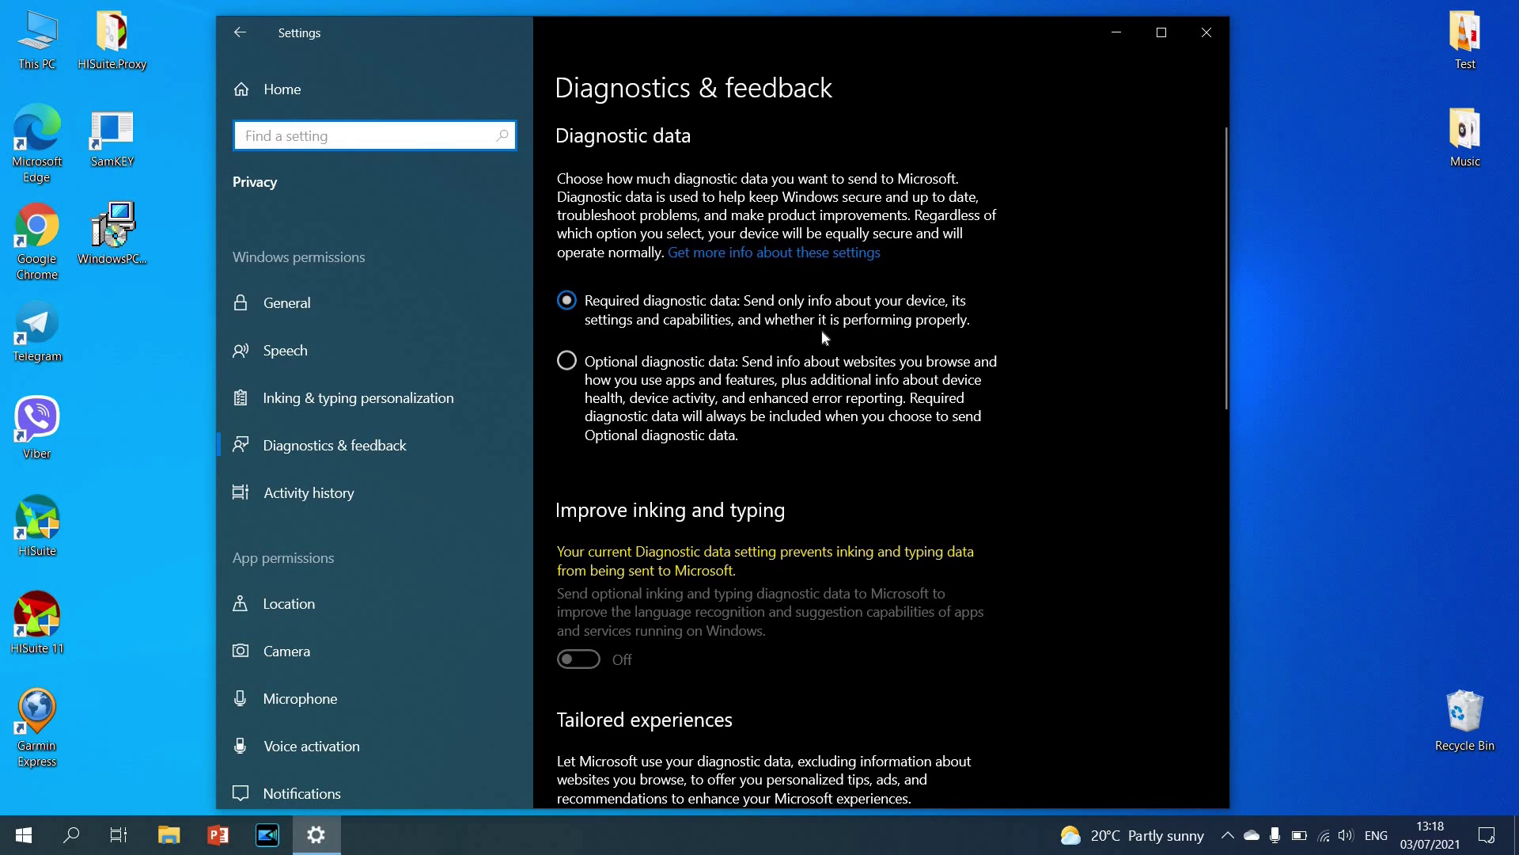
Choose Optional diagnostic data in the Diagnostics & feedback privacy settings.
{"action": "left_click", "coordinate": [600, 370]}
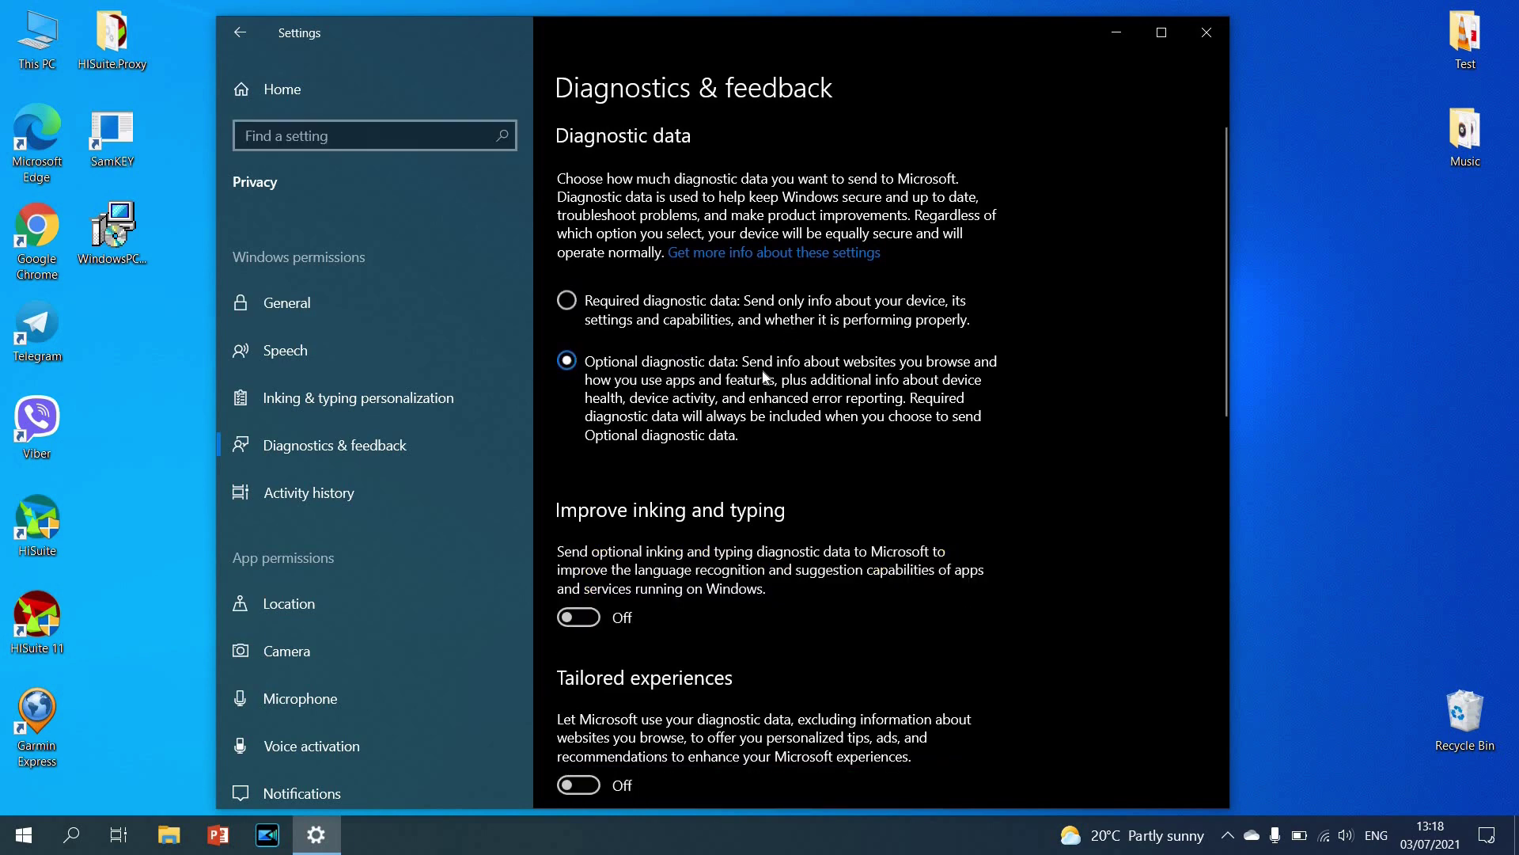
{"action": "scroll", "coordinate": [744, 396], "scroll_direction": "down", "scroll_amount": 10}
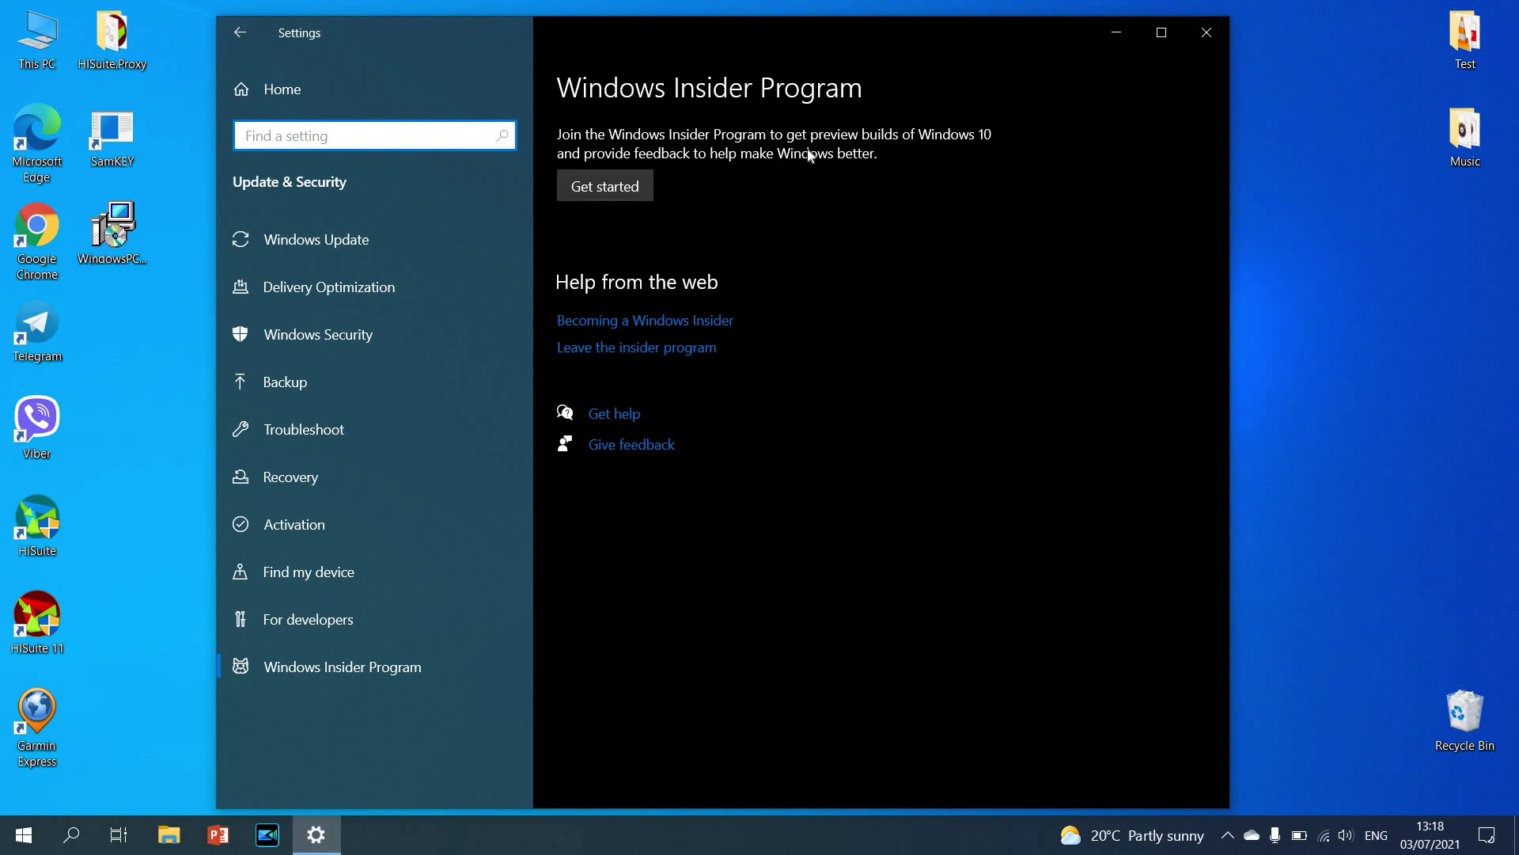
Register for the Windows Insider Program by signing up, accepting the terms of the agreement, and submitting the registration.
{"action": "left_click", "coordinate": [606, 186]}
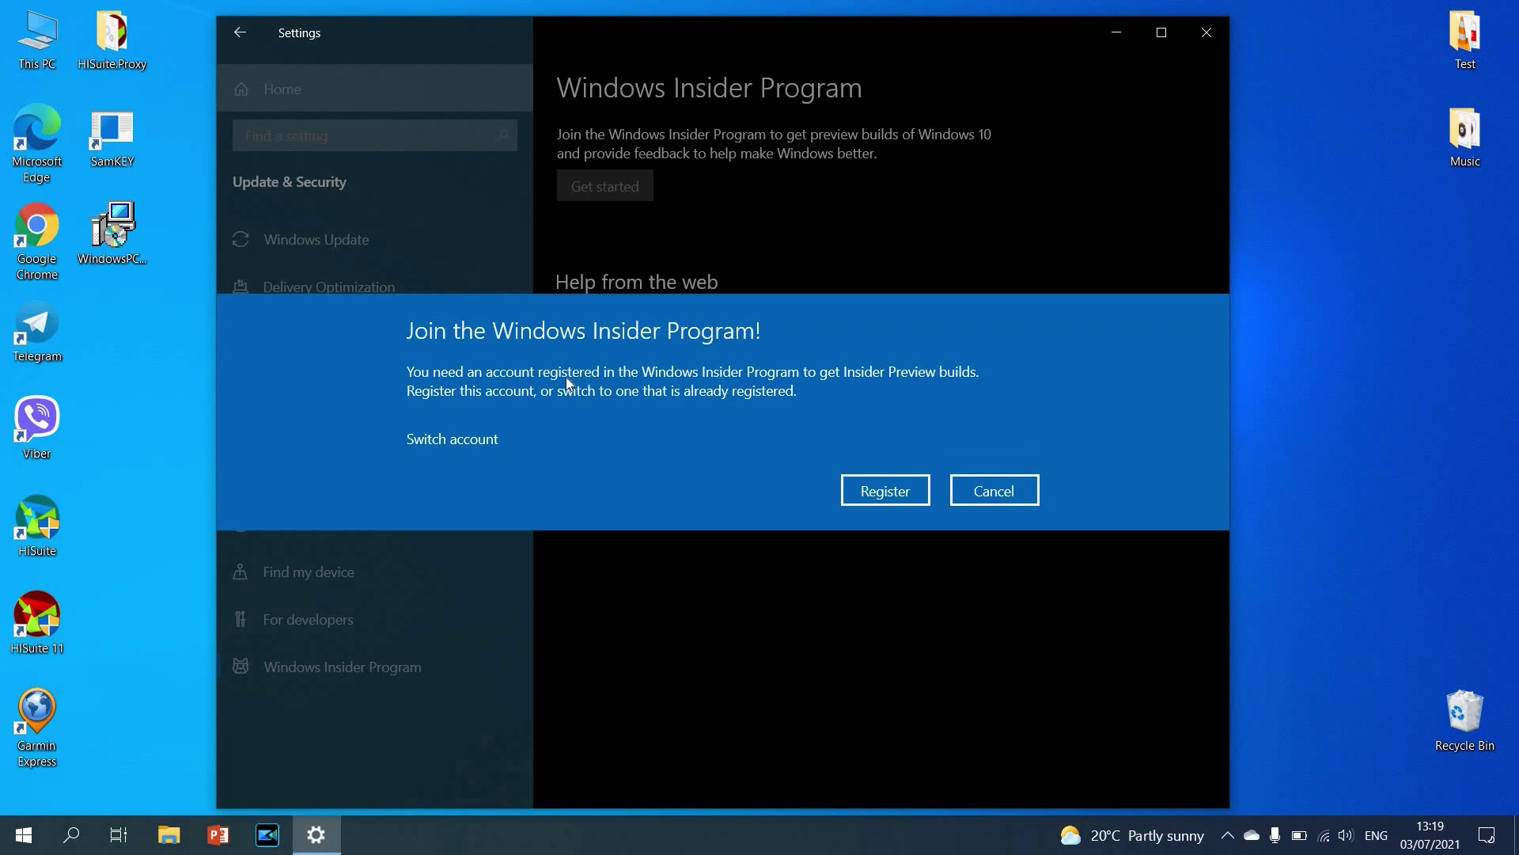
{"action": "left_click", "coordinate": [885, 491]}
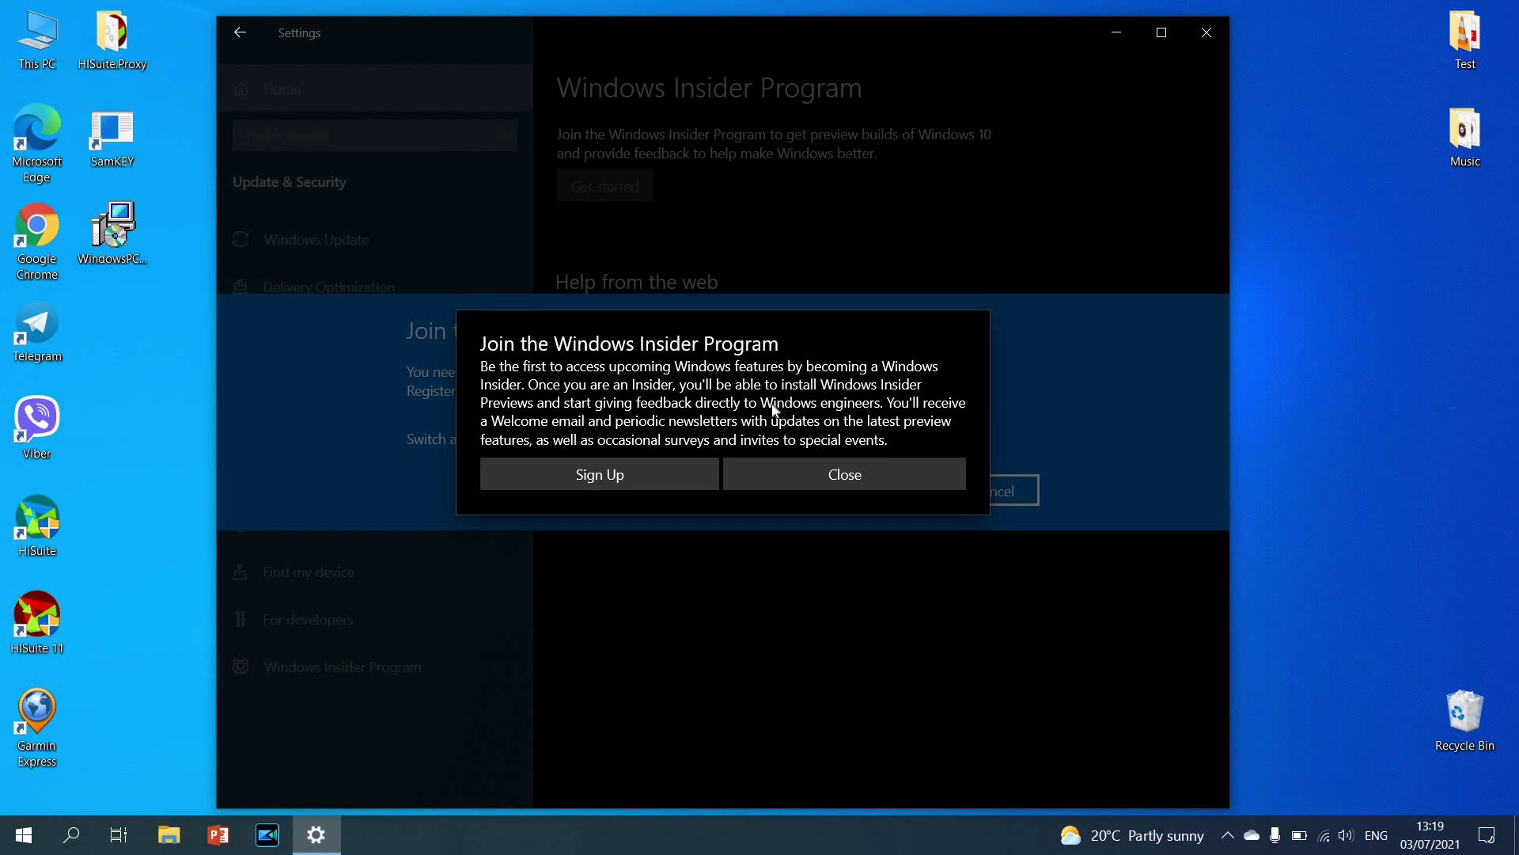
{"action": "key", "text": "Return"}
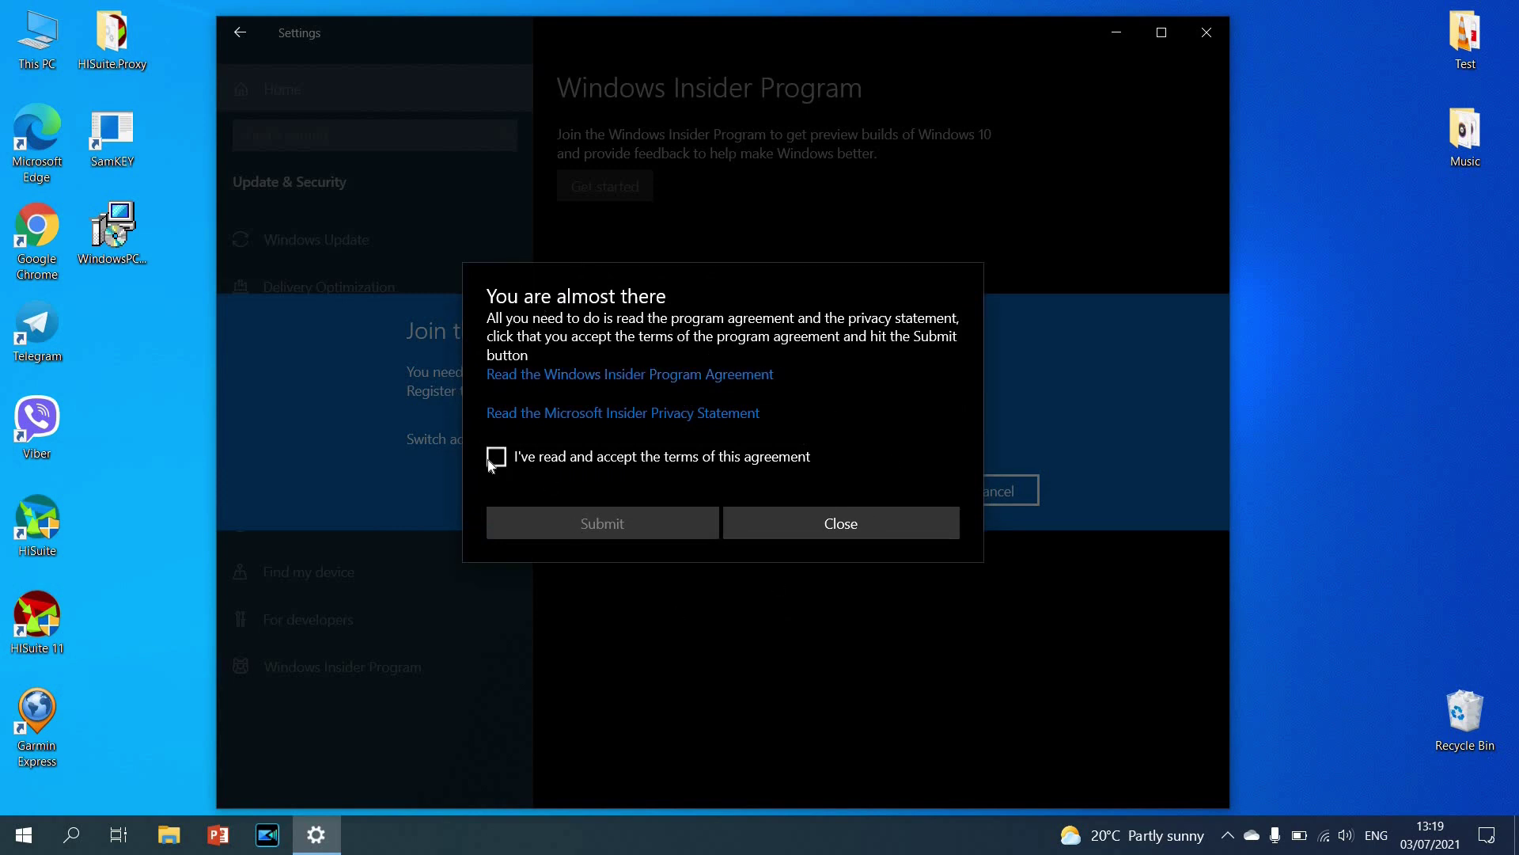
{"action": "left_click", "coordinate": [742, 475]}
{"action": "left_click", "coordinate": [701, 538]}
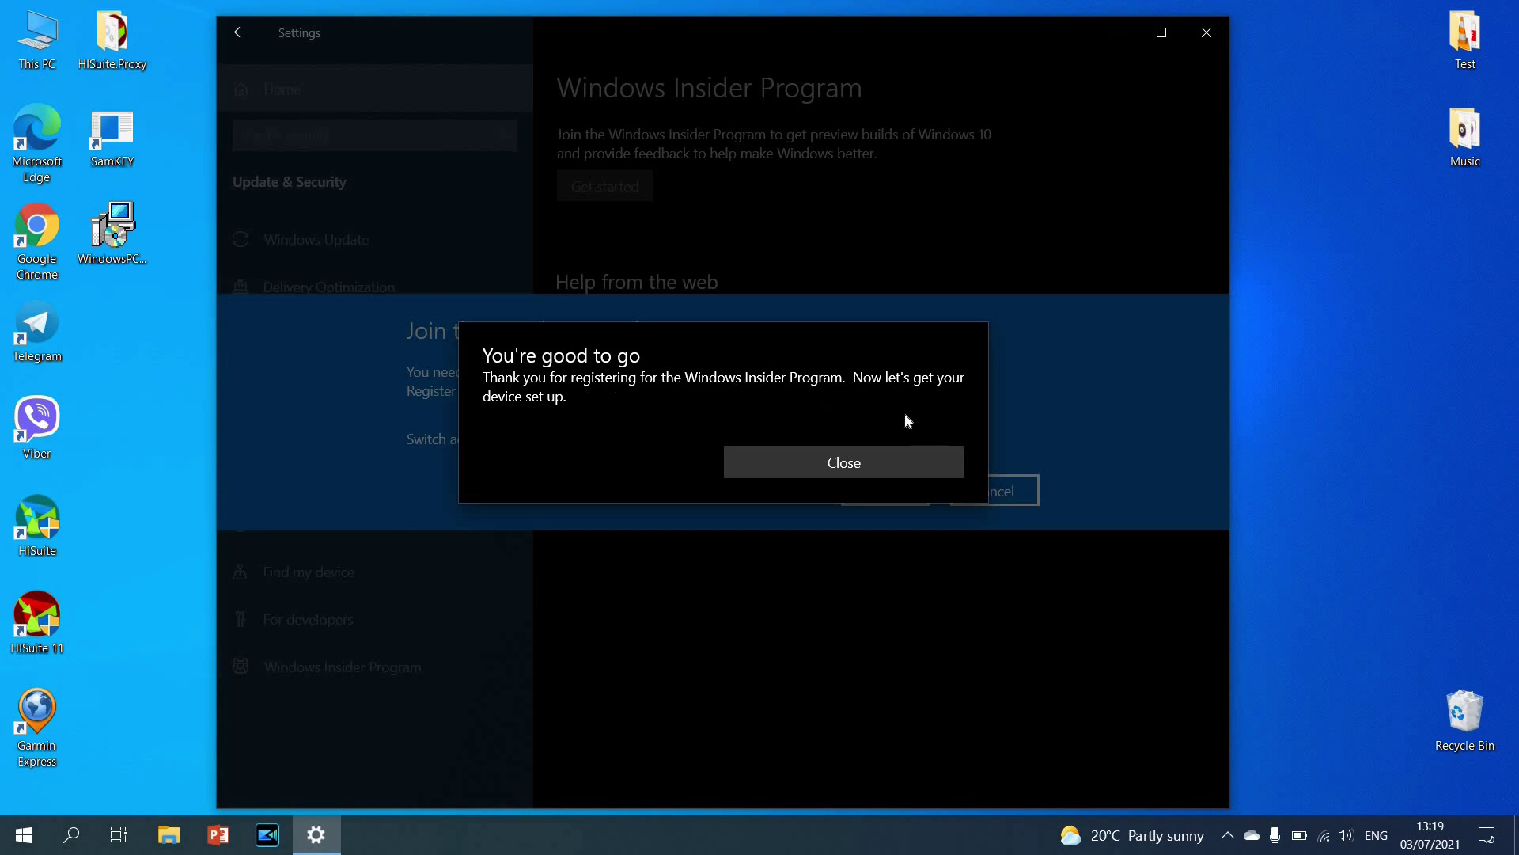
{"action": "left_click", "coordinate": [868, 465]}
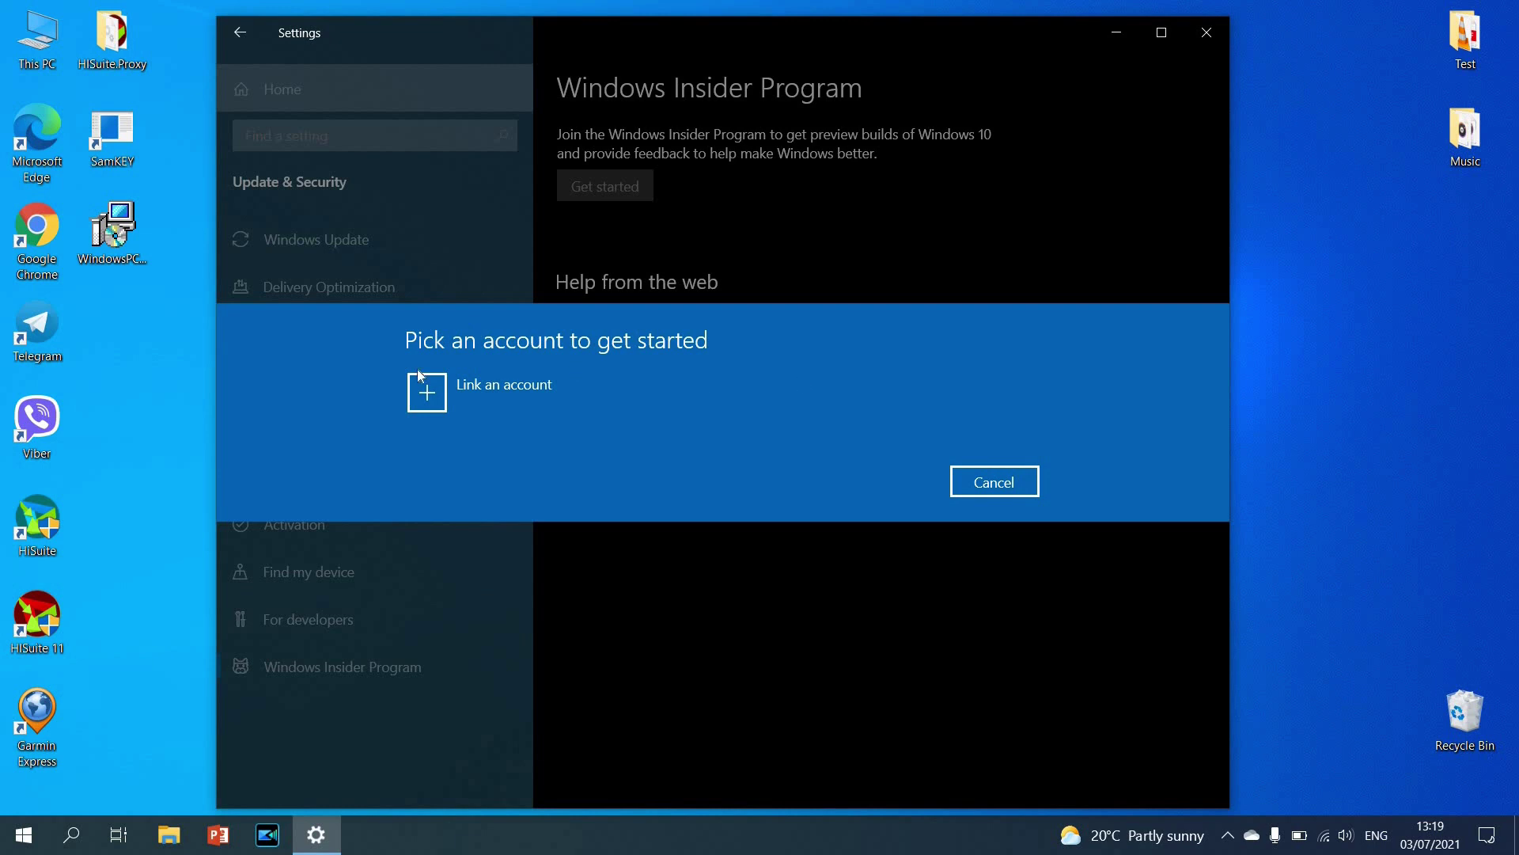
Link the signed-in account to the Insider Program, choose Beta Channel (Recommended), and confirm the program terms.
{"action": "left_click", "coordinate": [439, 383]}
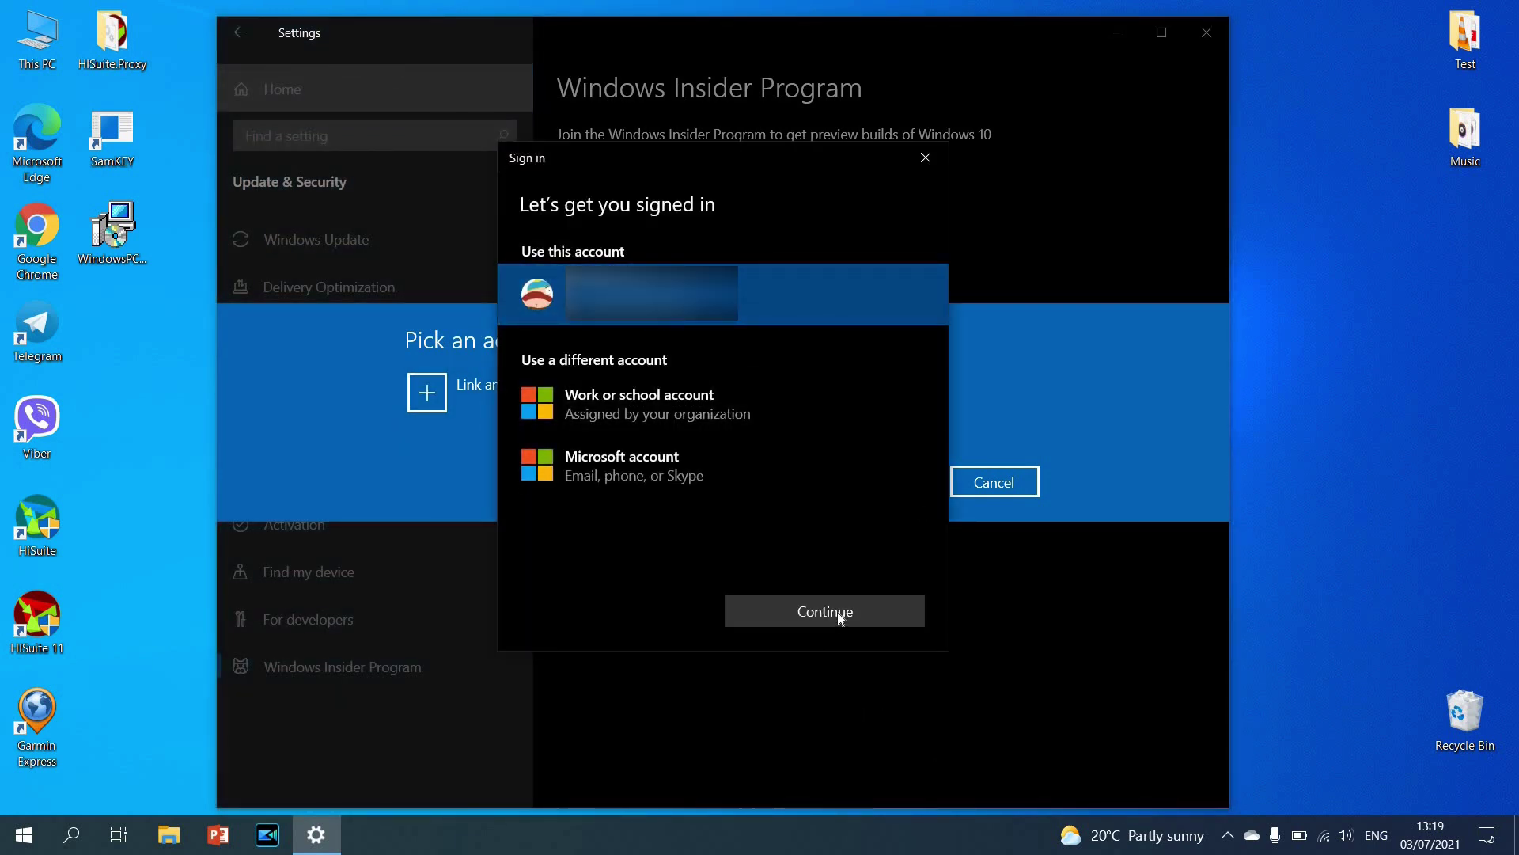
{"action": "left_click", "coordinate": [840, 621]}
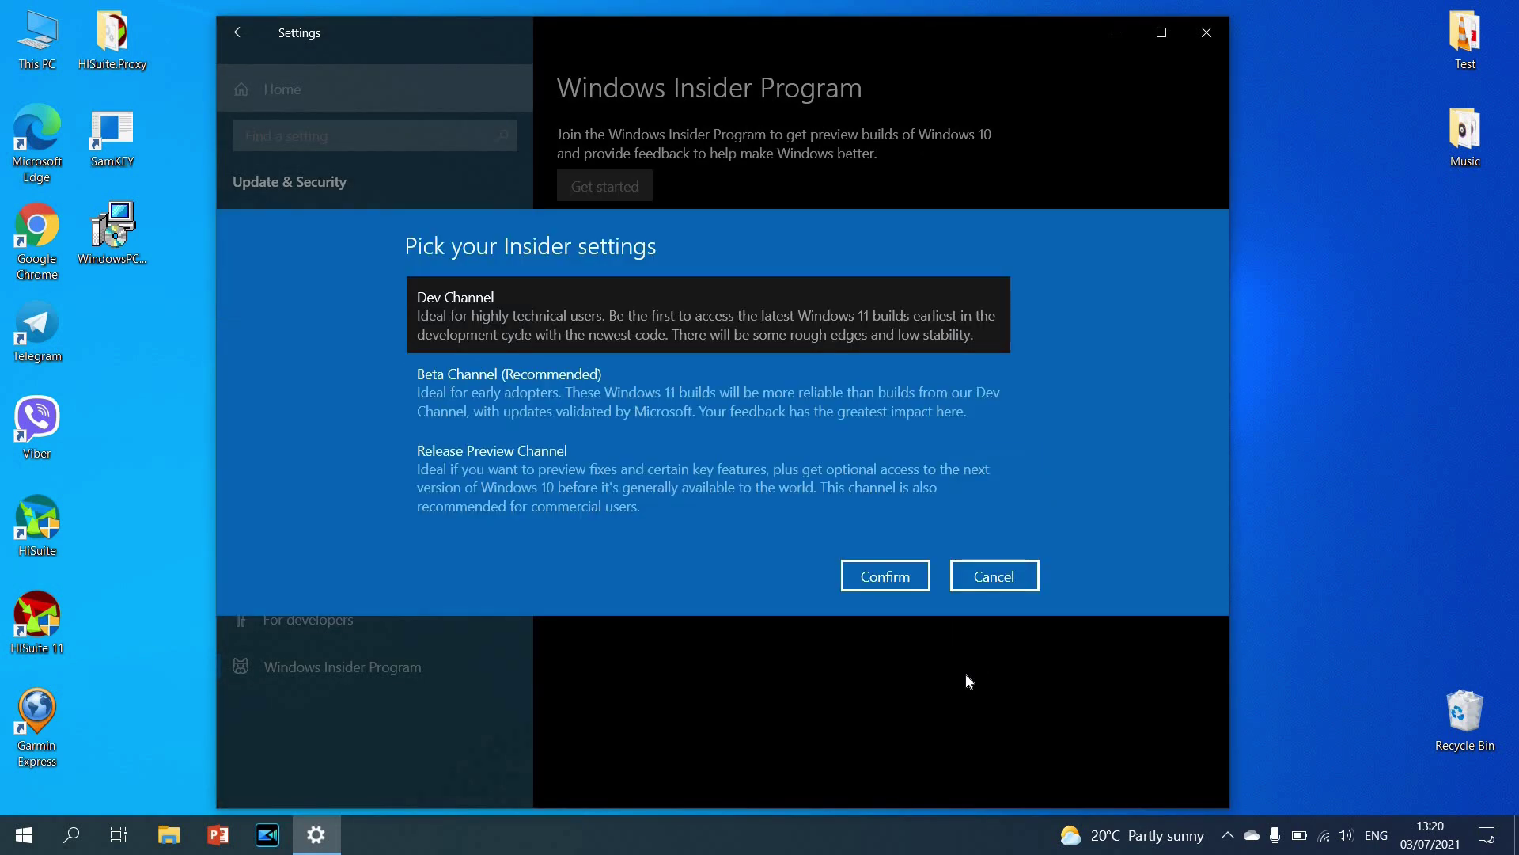
{"action": "left_click", "coordinate": [458, 393]}
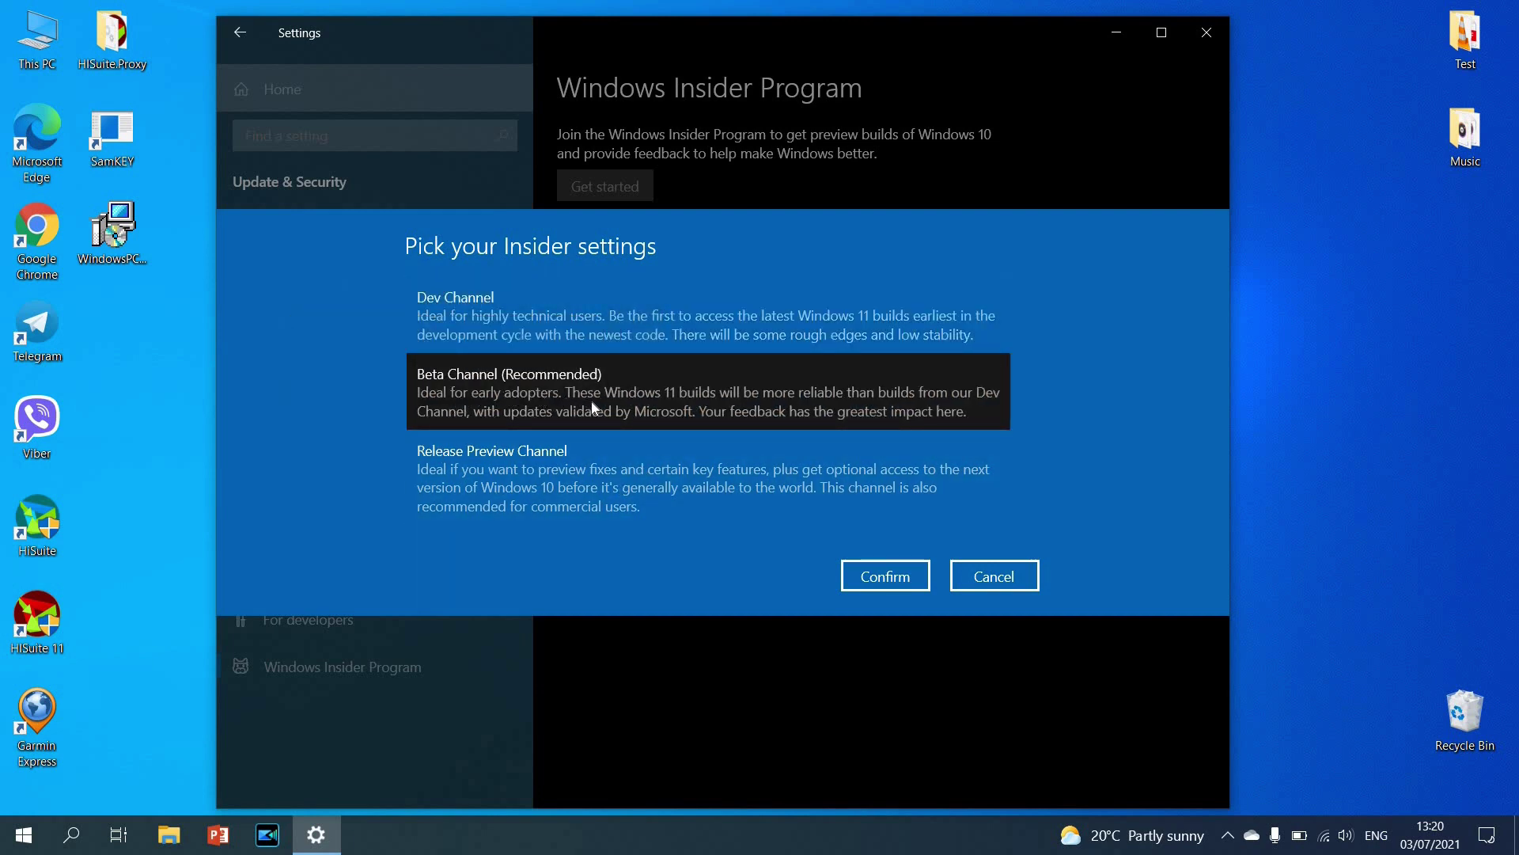
{"action": "left_click", "coordinate": [885, 575]}
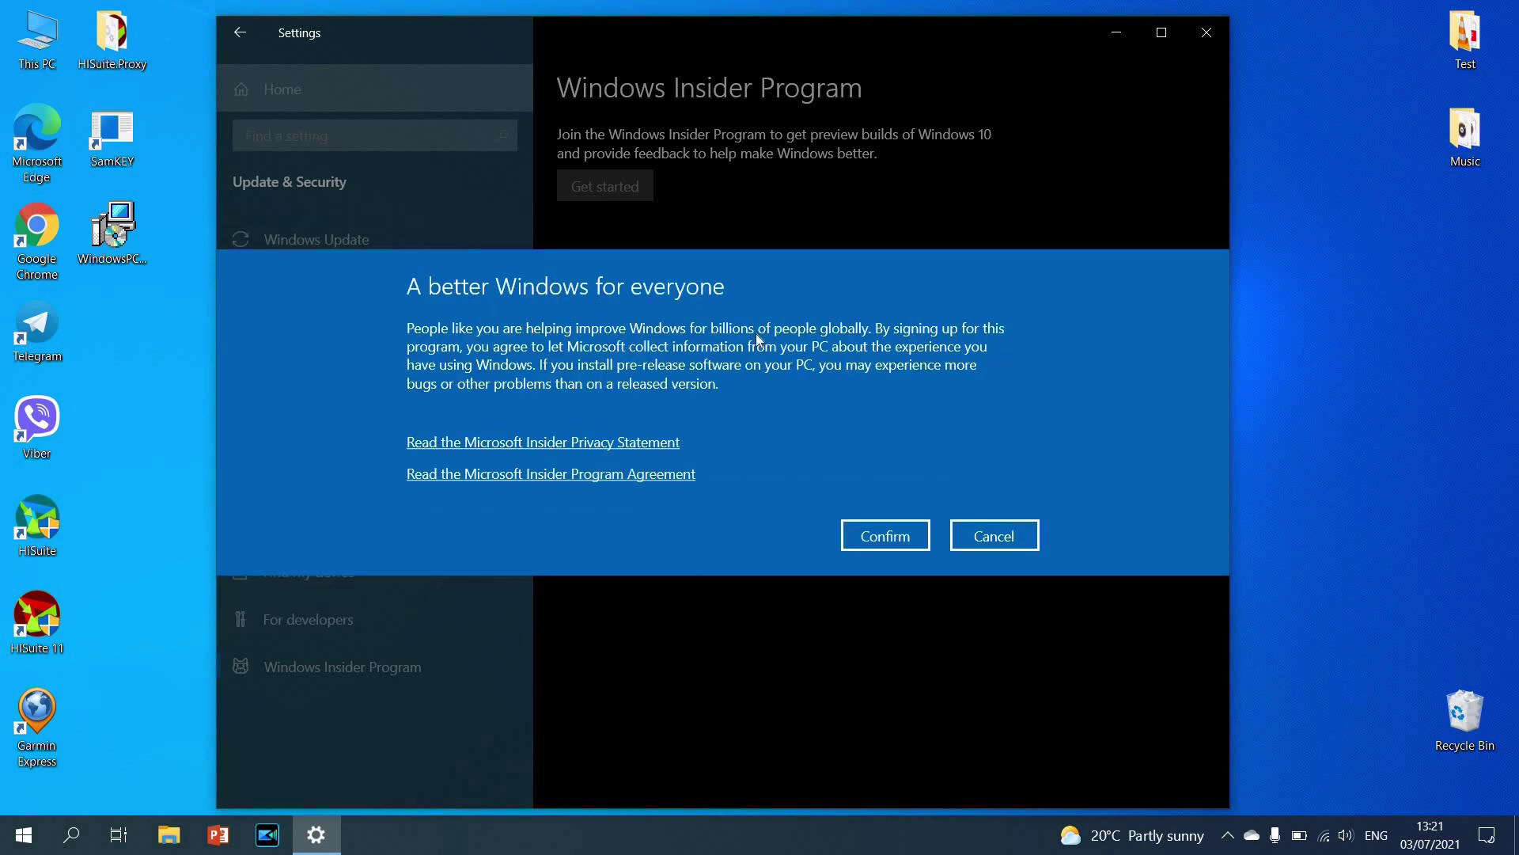
{"action": "key", "text": "Return"}
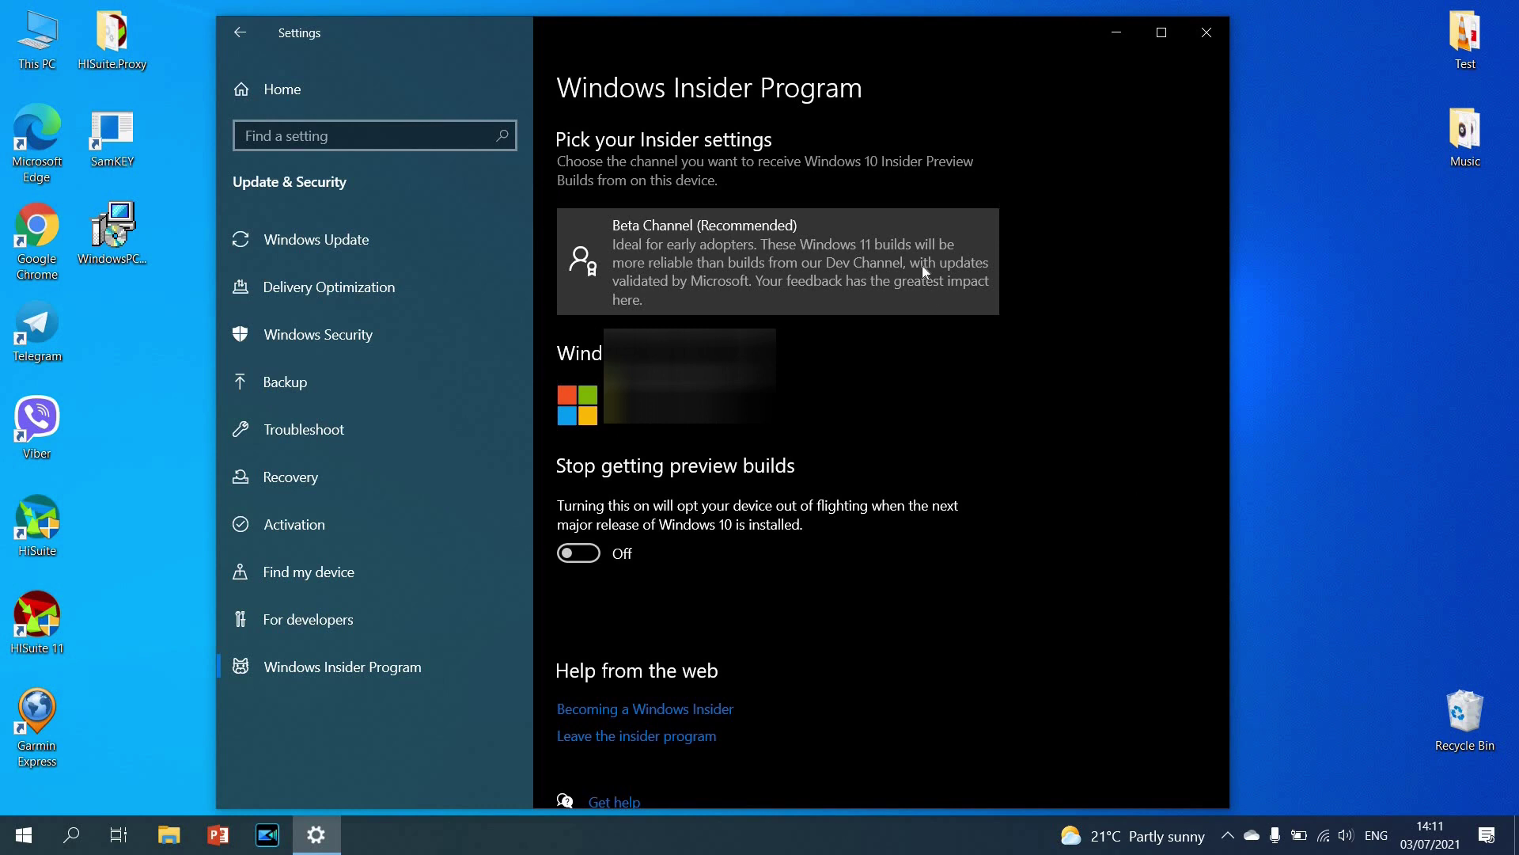
Review the Dev, Beta and Release Preview channel options in the Insider settings, and return to the Windows Insider Program page.
{"action": "left_click", "coordinate": [923, 264]}
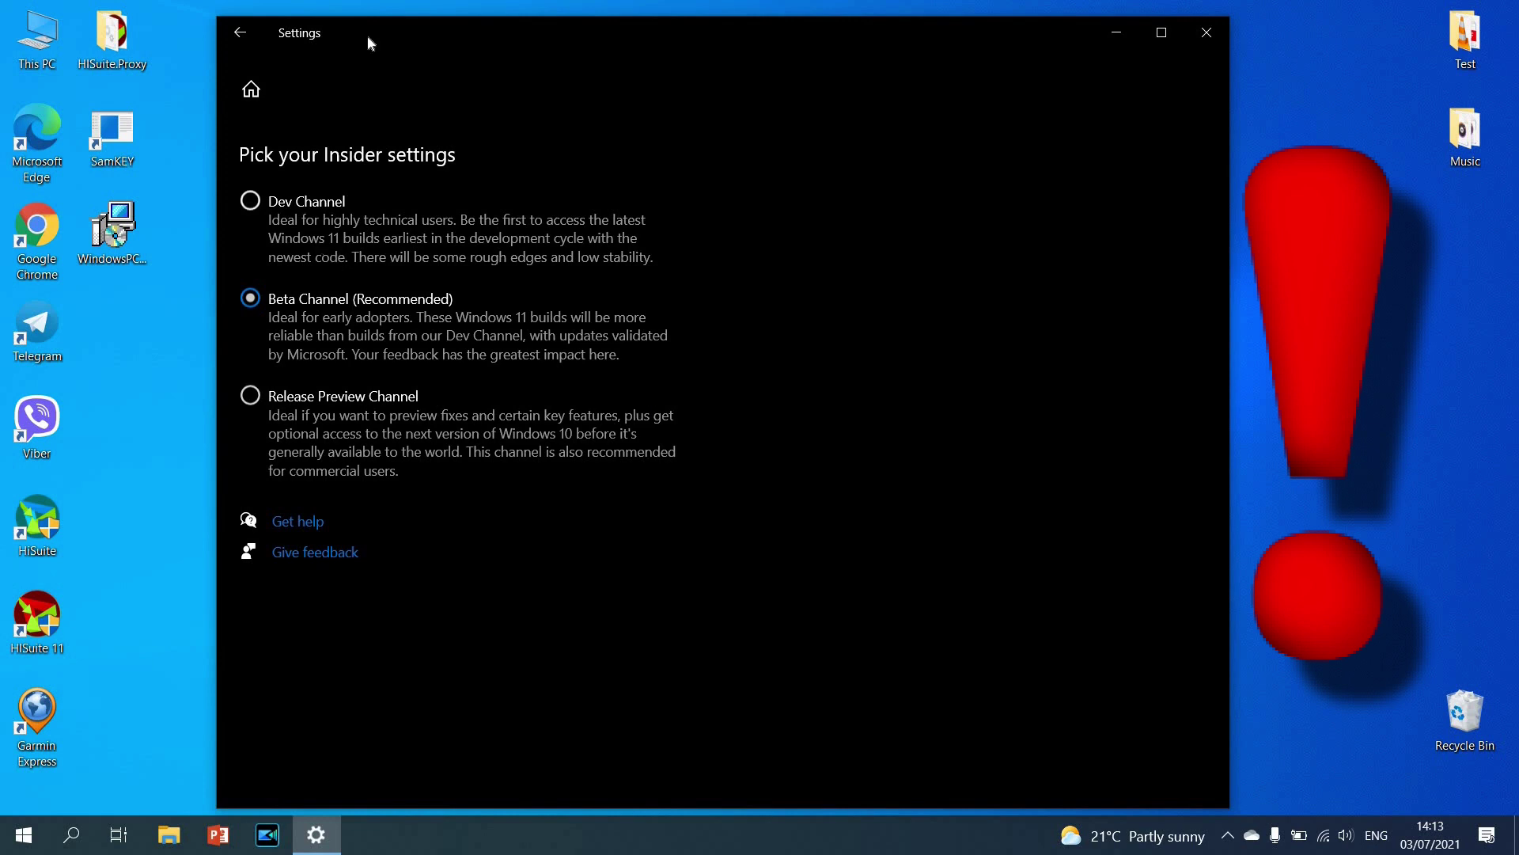
{"action": "left_click", "coordinate": [240, 33]}
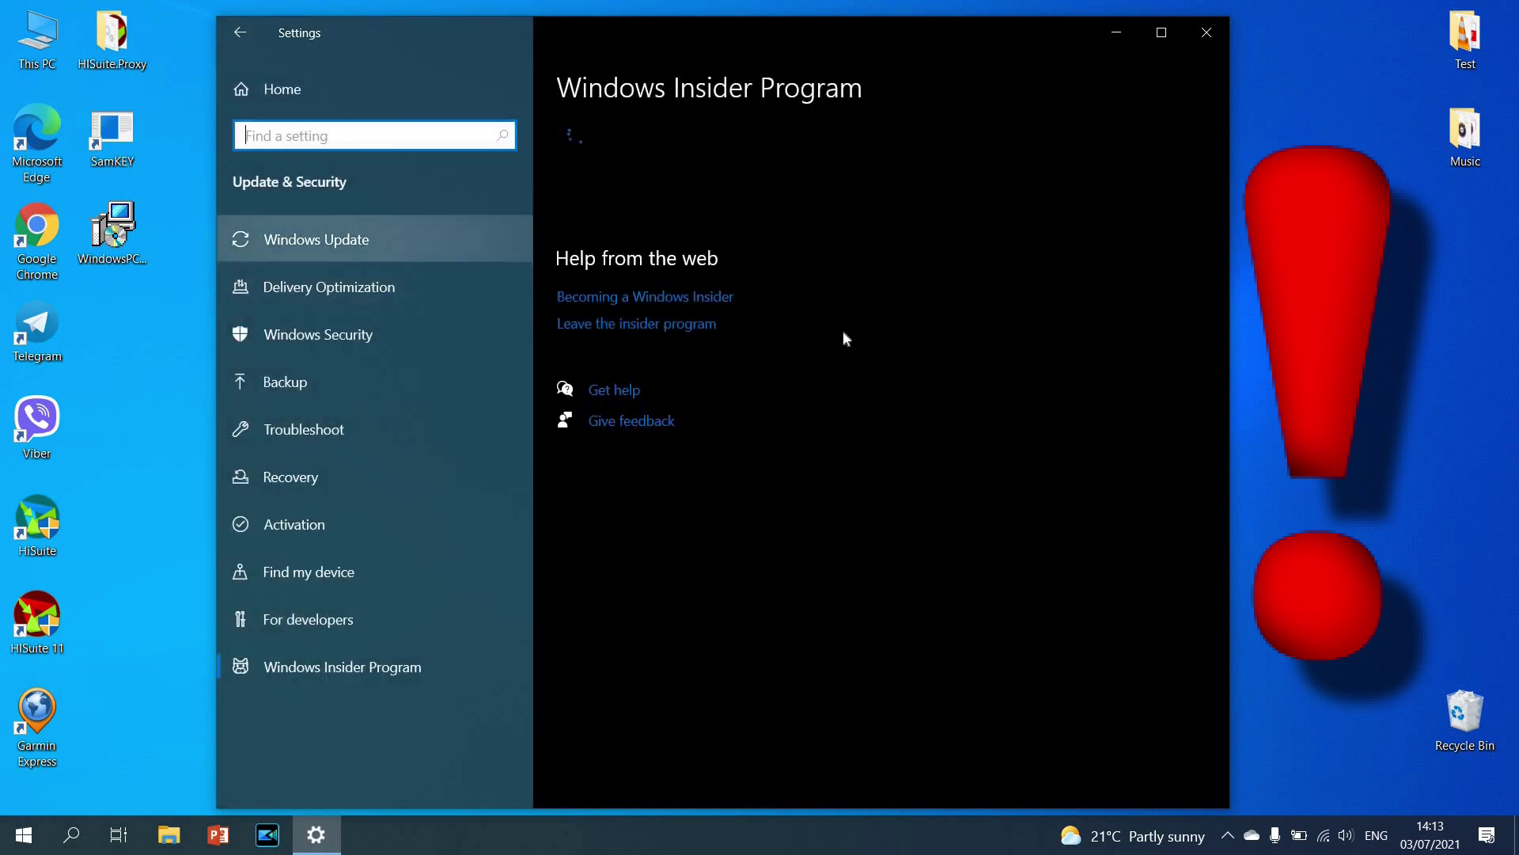